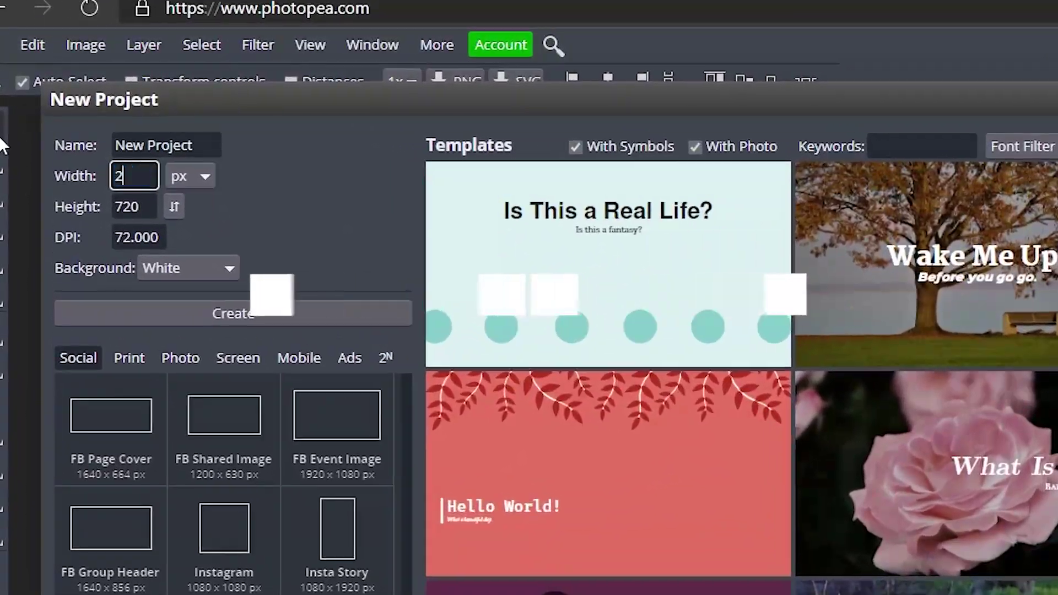
Create a new project 2560 px wide and 423 px high with a white background
text(0)
key(Tab)
text(423)
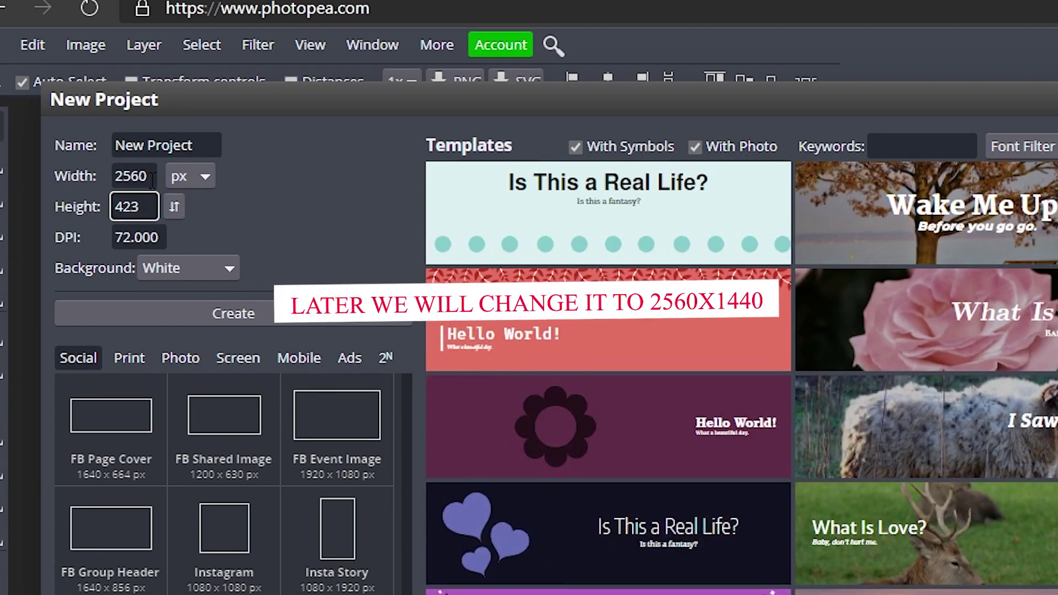
drag(149, 176, 91, 176)
double_click(132, 206)
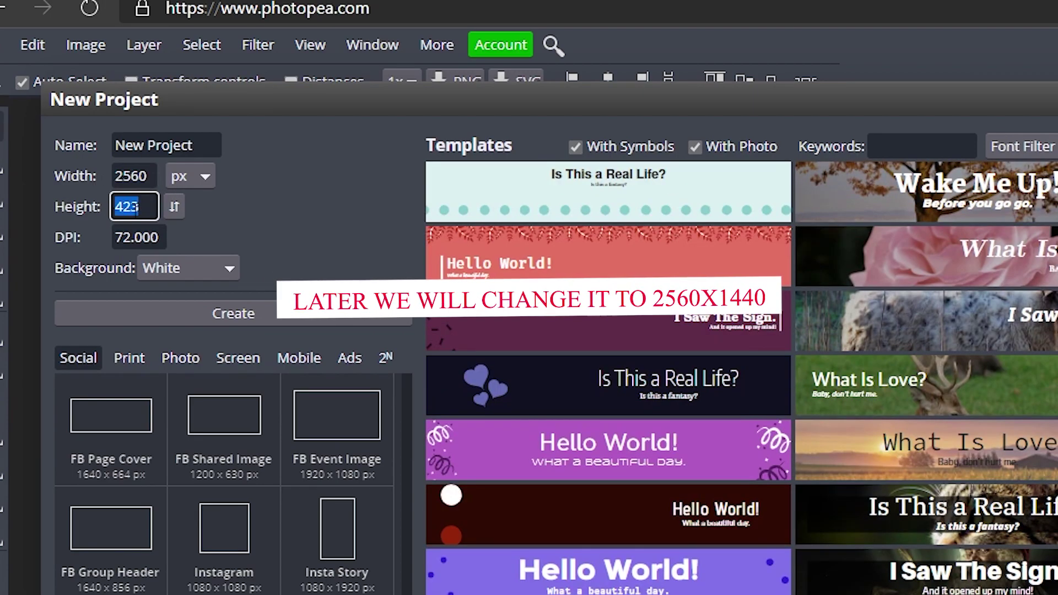
click(298, 168)
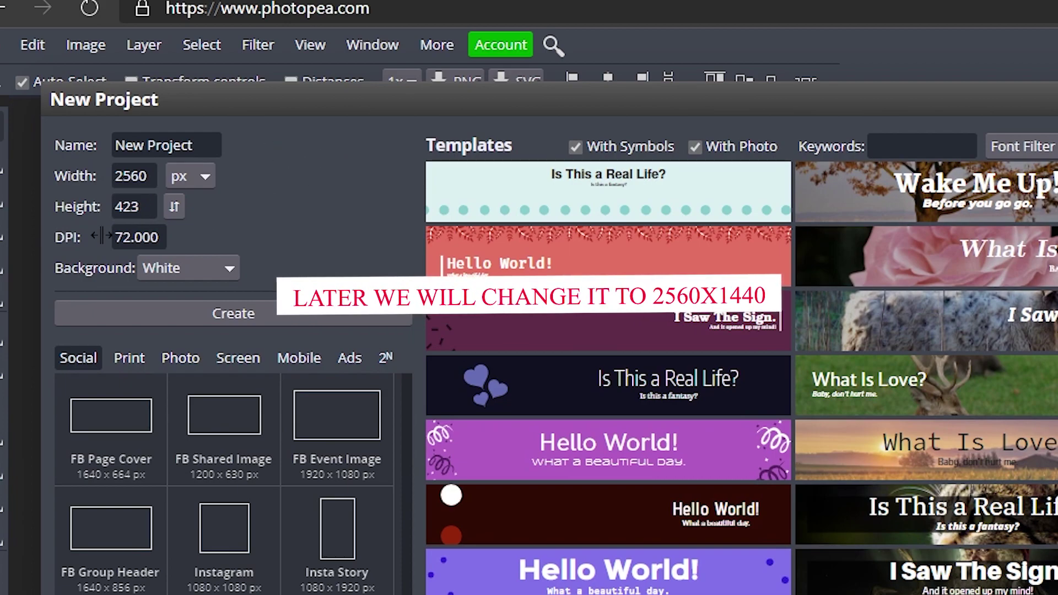
click(142, 199)
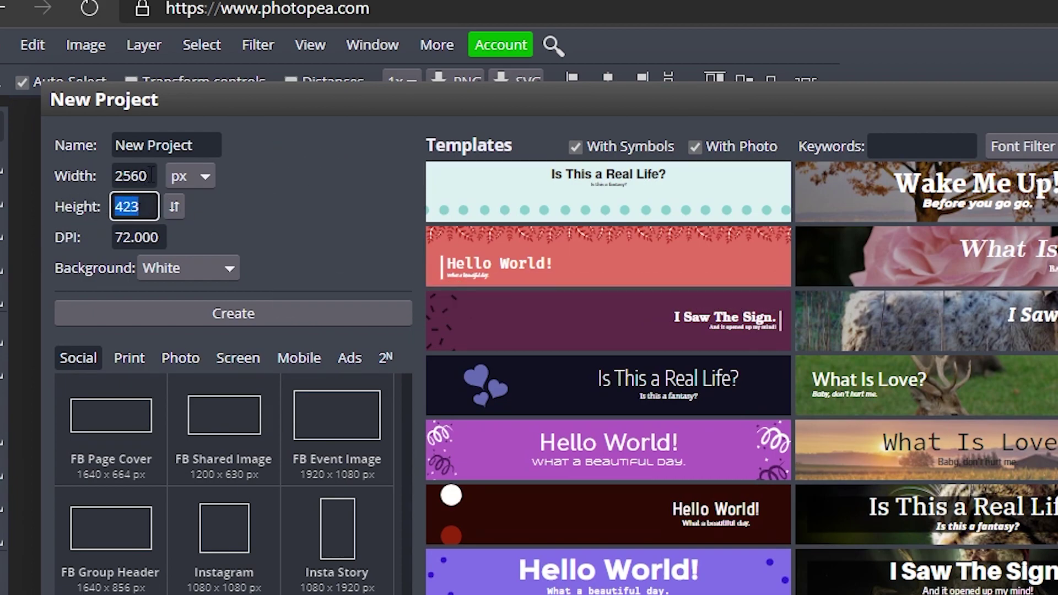
click(151, 175)
click(144, 207)
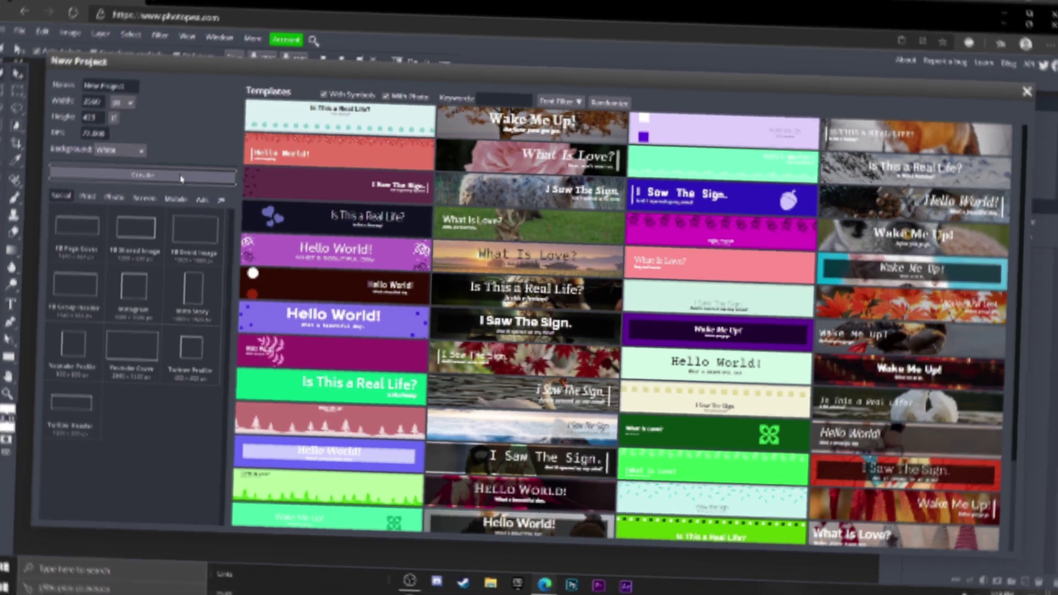
click(289, 311)
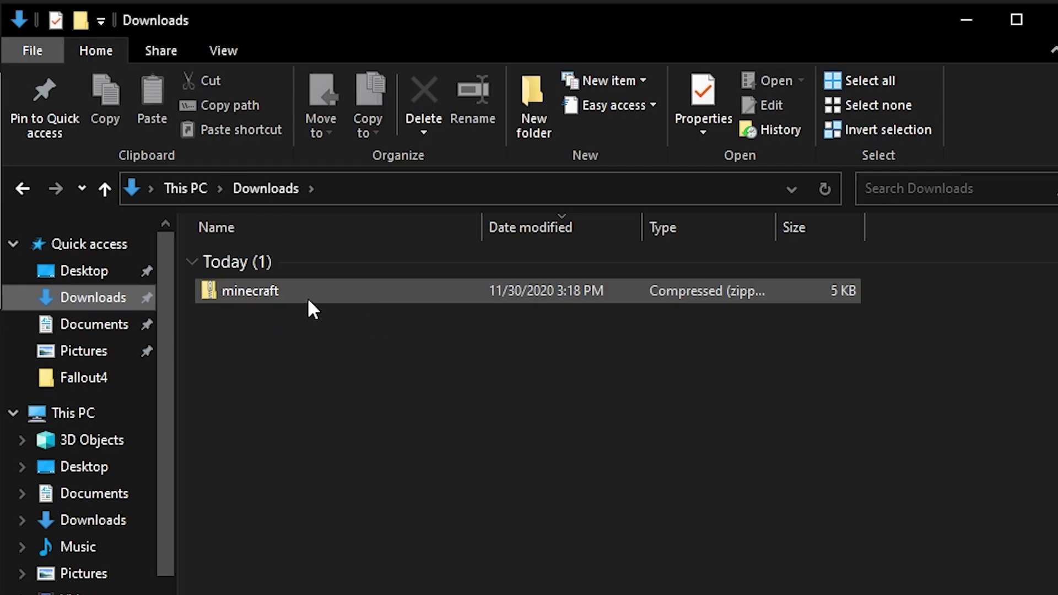
Open the downloaded minecraft archive in File Explorer, and load the Minecraft font file into Photopea for the Type tool
double_click(351, 292)
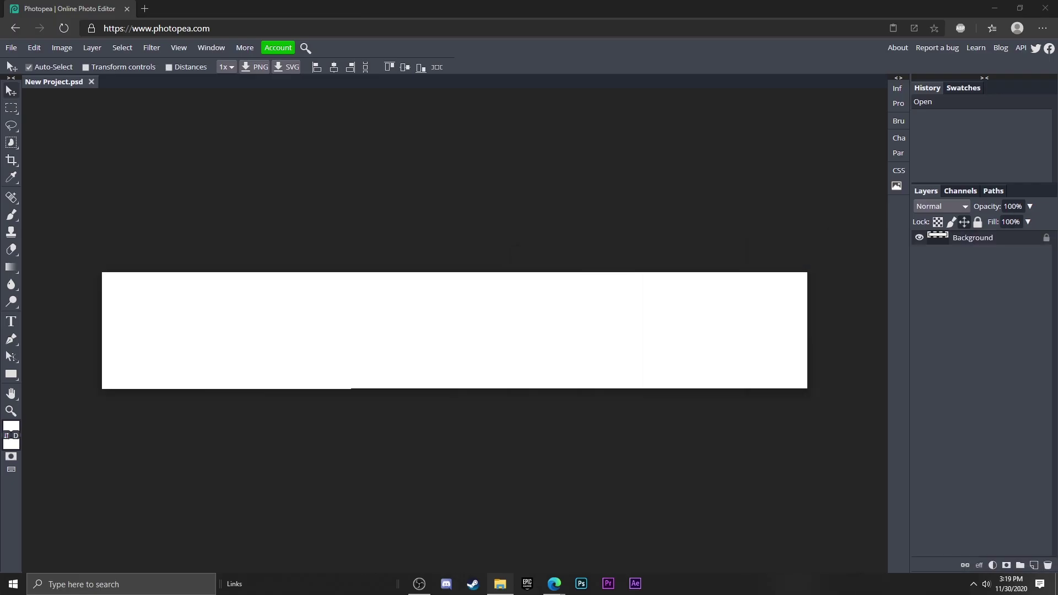
click(11, 323)
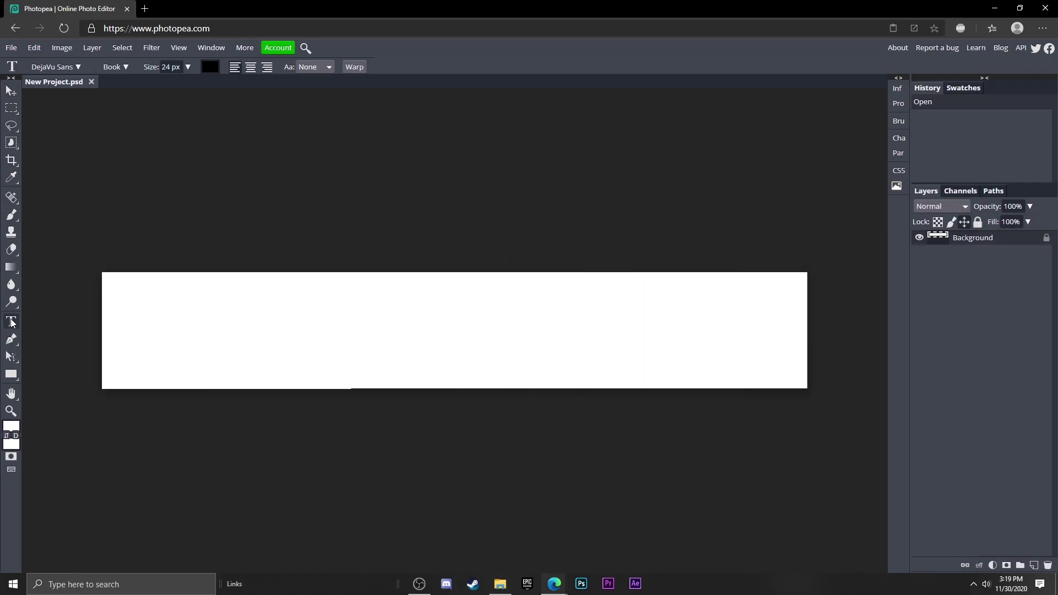
click(55, 67)
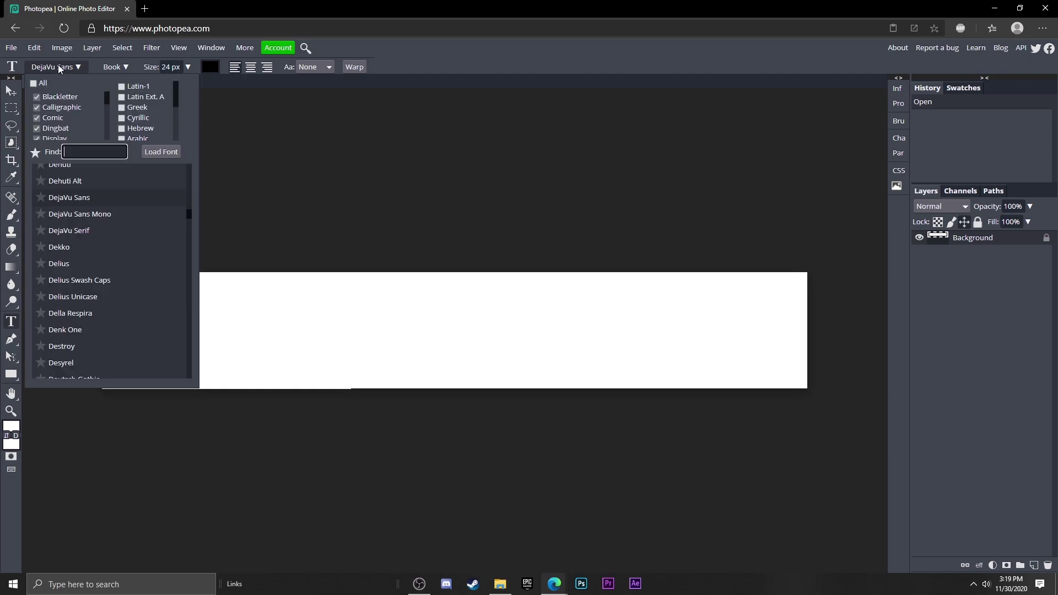
click(157, 150)
double_click(151, 96)
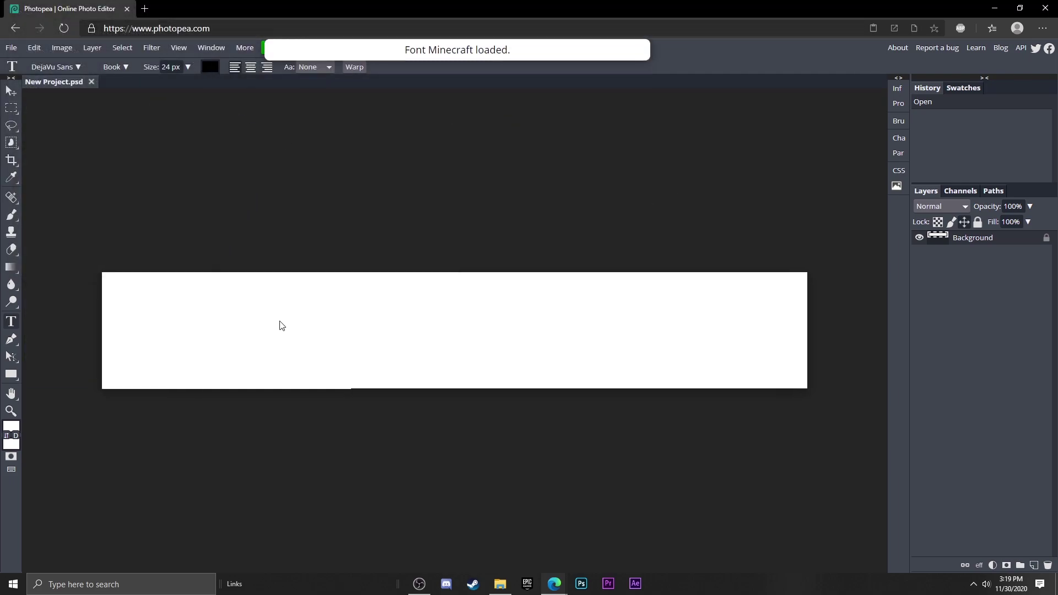
Add the text "CAMBIT" in the Minecraft font at 150 px and move it to the middle of the canvas
click(334, 335)
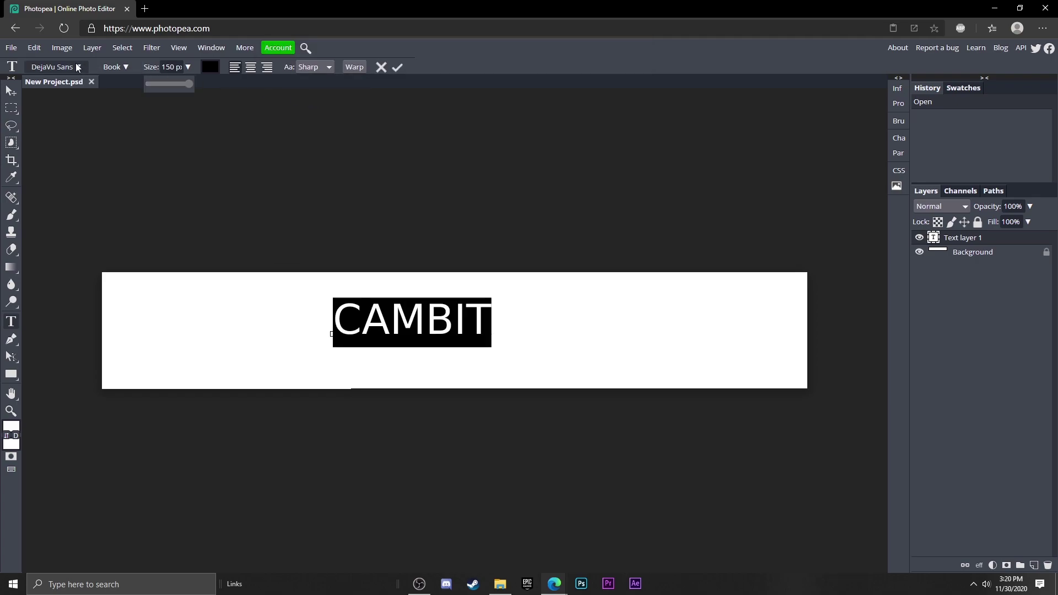
click(79, 68)
text(M)
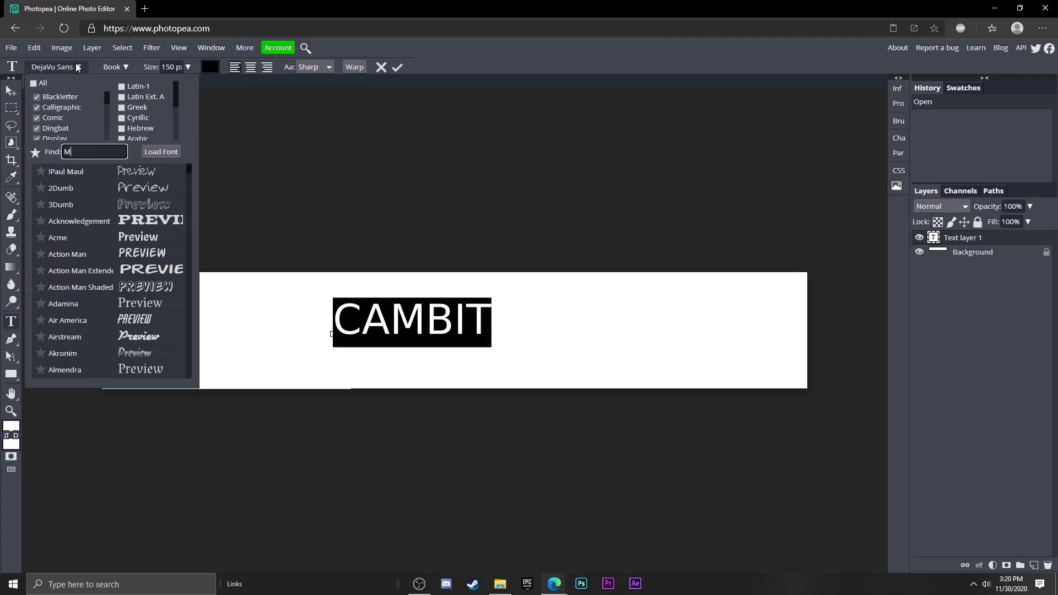
text(INEC)
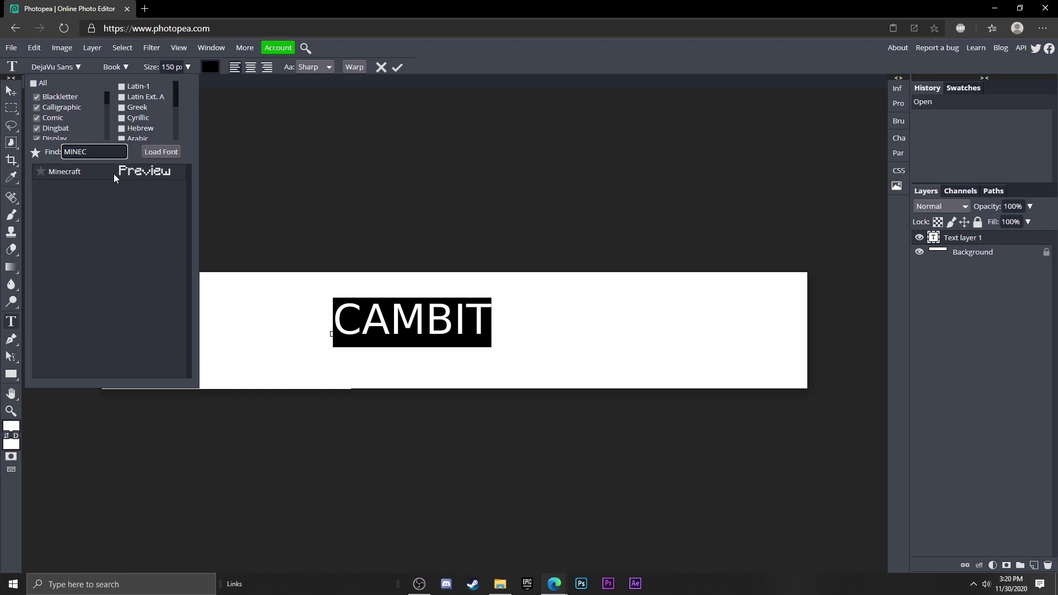
click(113, 174)
click(398, 67)
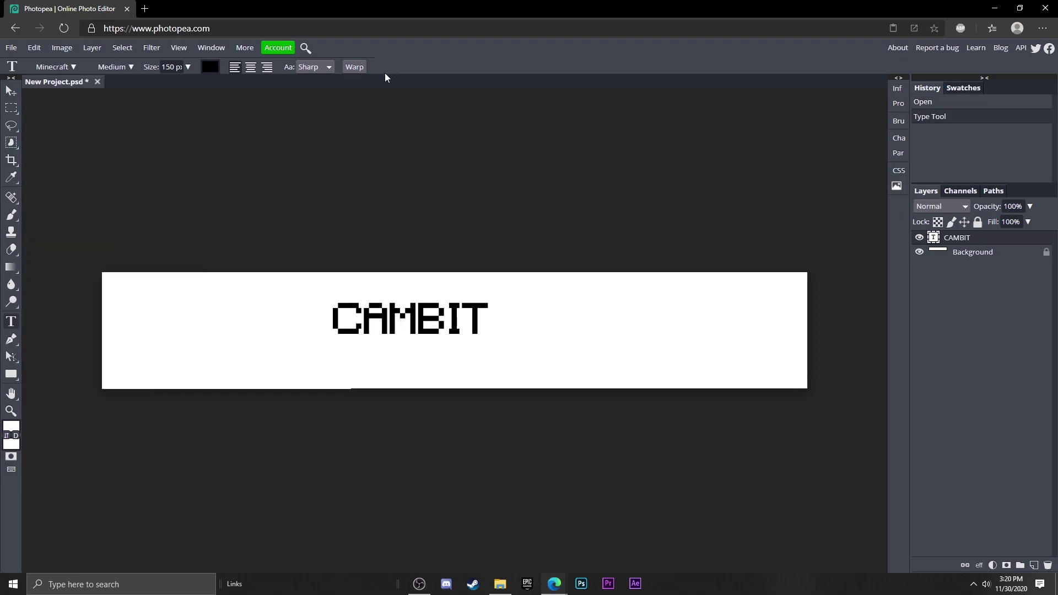
click(12, 91)
drag(453, 338, 493, 342)
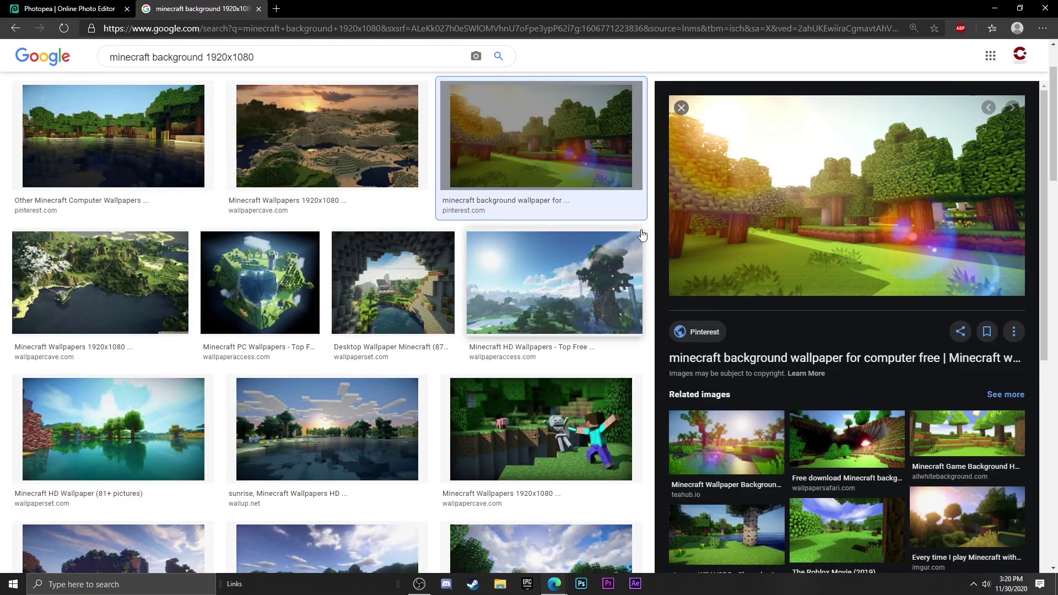
Copy the enlarged Minecraft forest wallpaper from the Google image results and paste it into the Photopea project
right_click(803, 197)
click(840, 338)
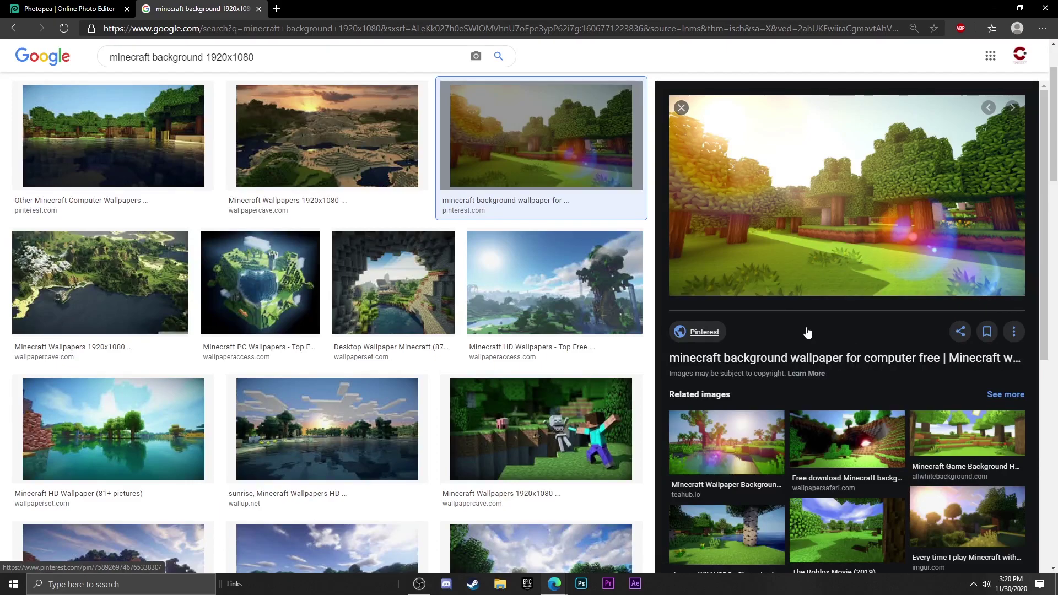
click(97, 4)
key(ctrl+v)
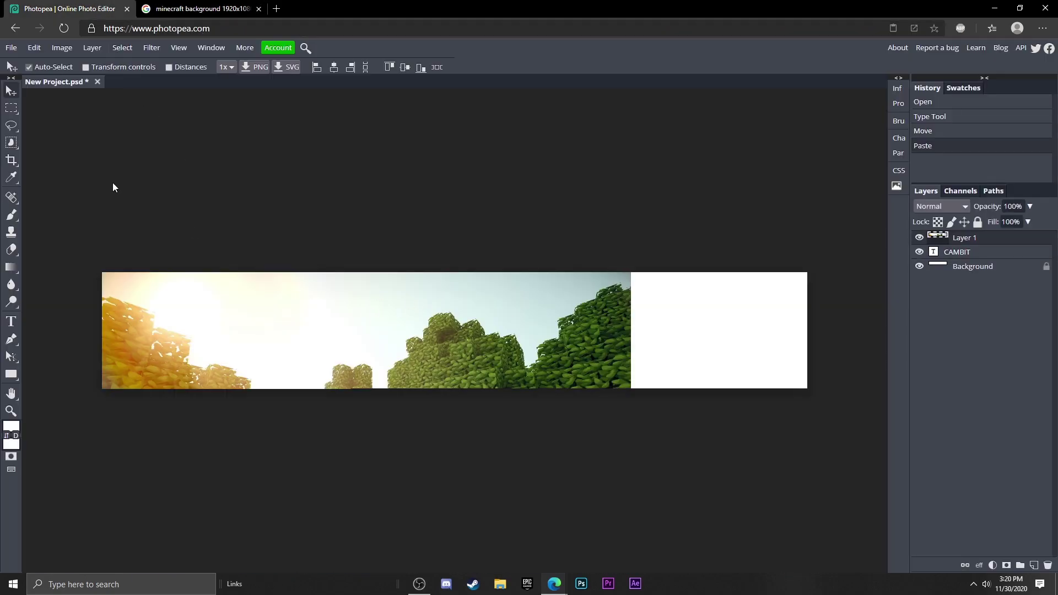
Position and scale the pasted wallpaper to 133.33% so it spans the canvas, and place the CAMBIT text layer above it
drag(113, 183, 189, 243)
click(34, 48)
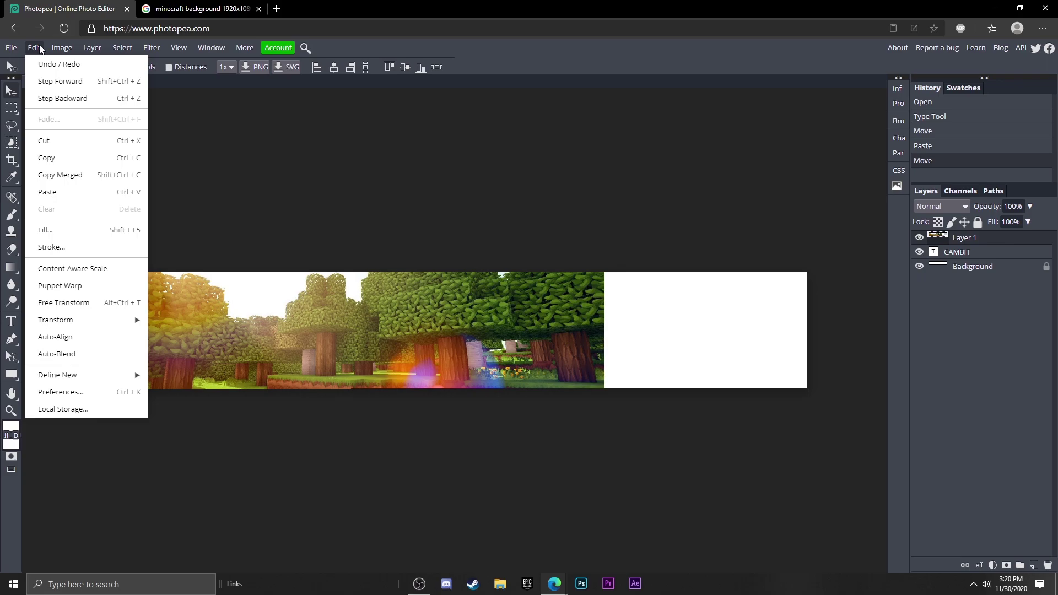
click(95, 307)
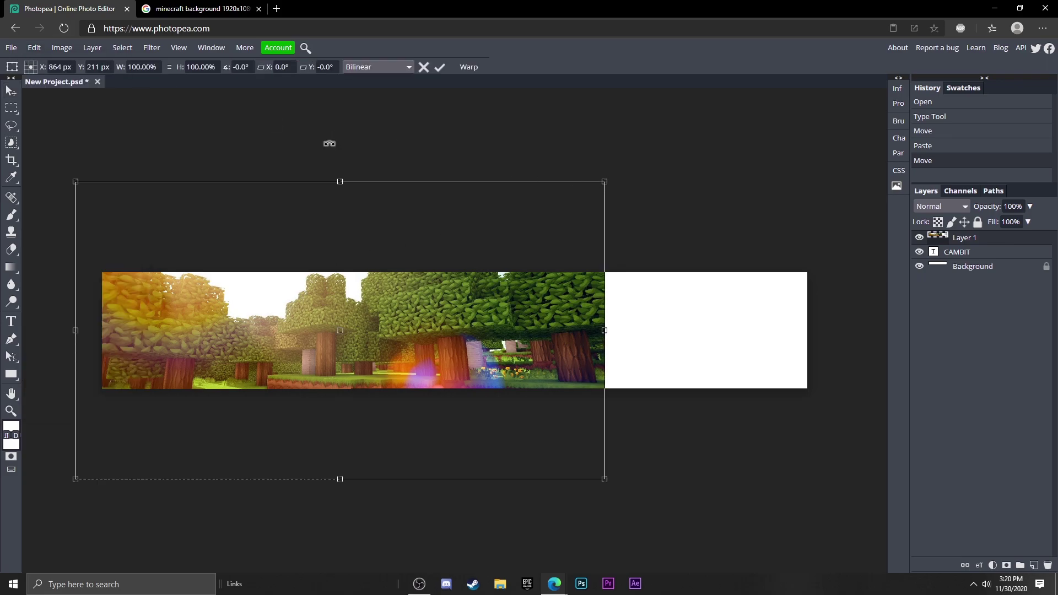
drag(603, 181, 830, 44)
drag(759, 239, 744, 220)
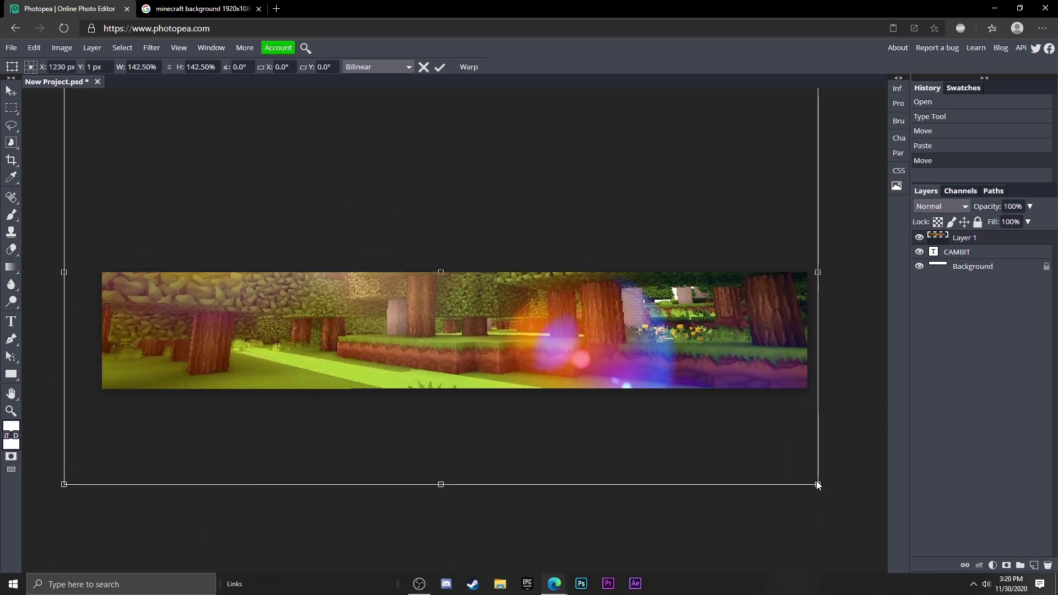
drag(817, 485, 766, 438)
drag(676, 355, 712, 381)
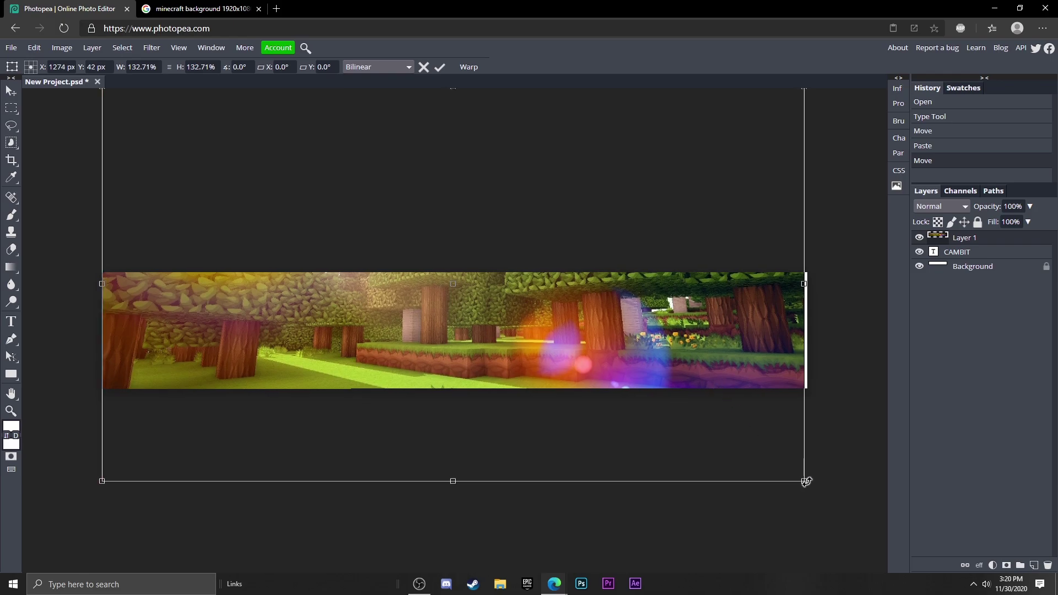
drag(806, 481, 807, 483)
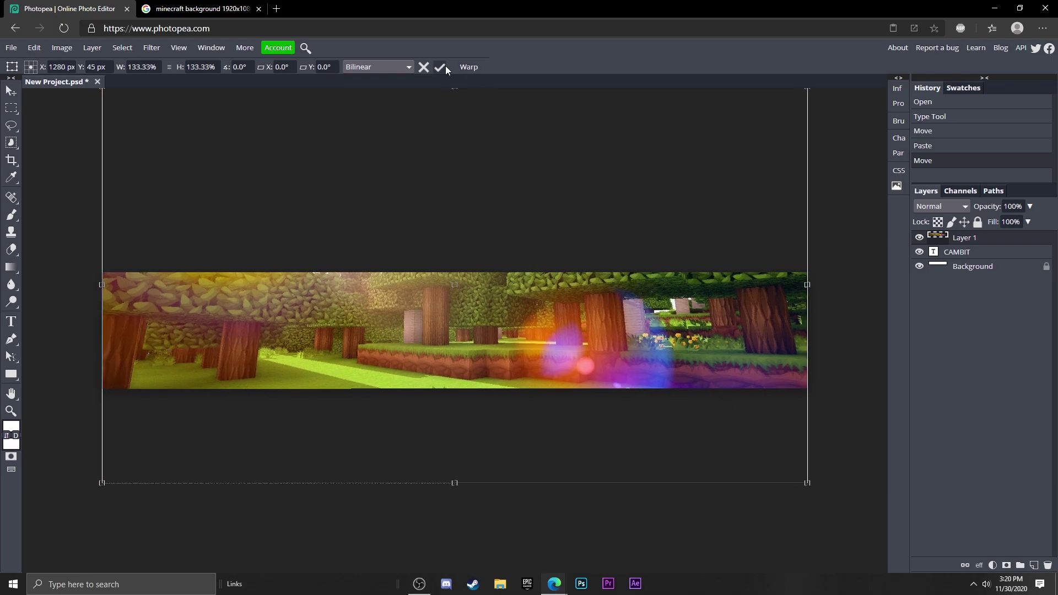
key(Return)
drag(957, 251, 969, 238)
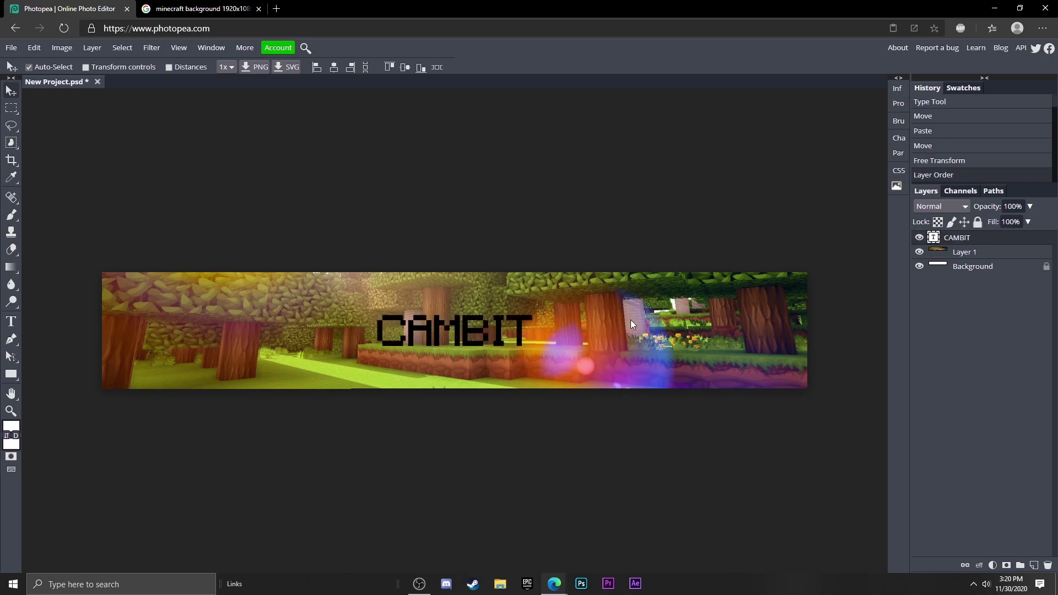
Give the CAMBIT text layer a linear gradient overlay running from grey 979797 to white
double_click(1011, 238)
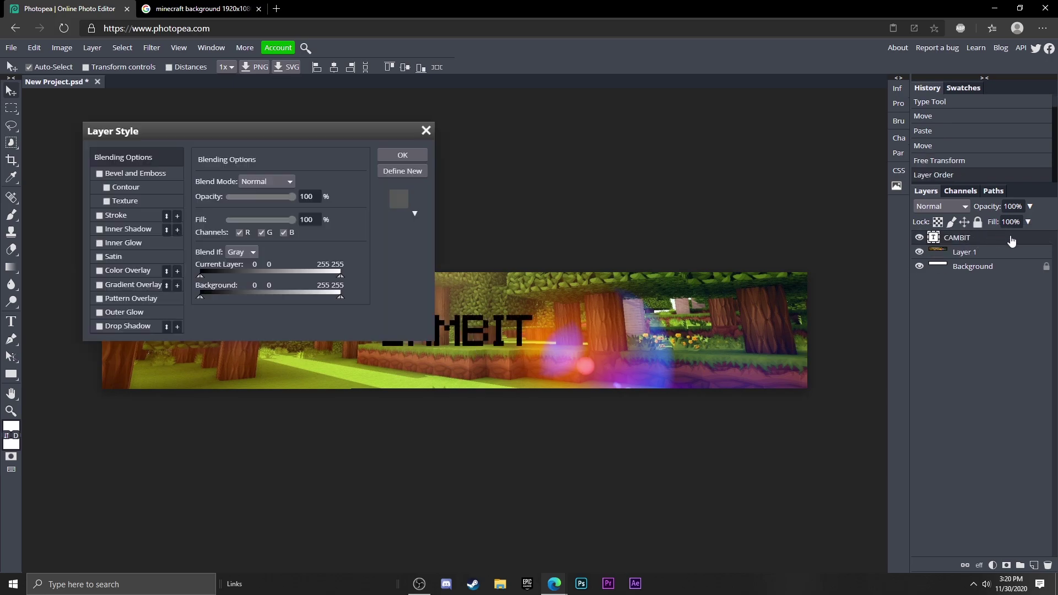
click(102, 270)
click(102, 270)
click(113, 287)
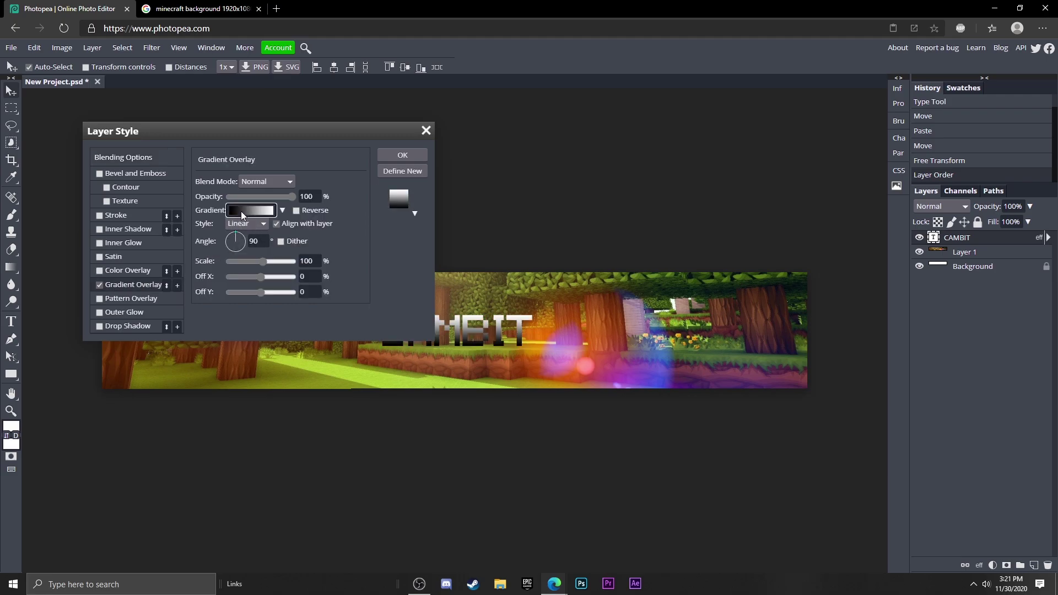
click(242, 212)
double_click(182, 331)
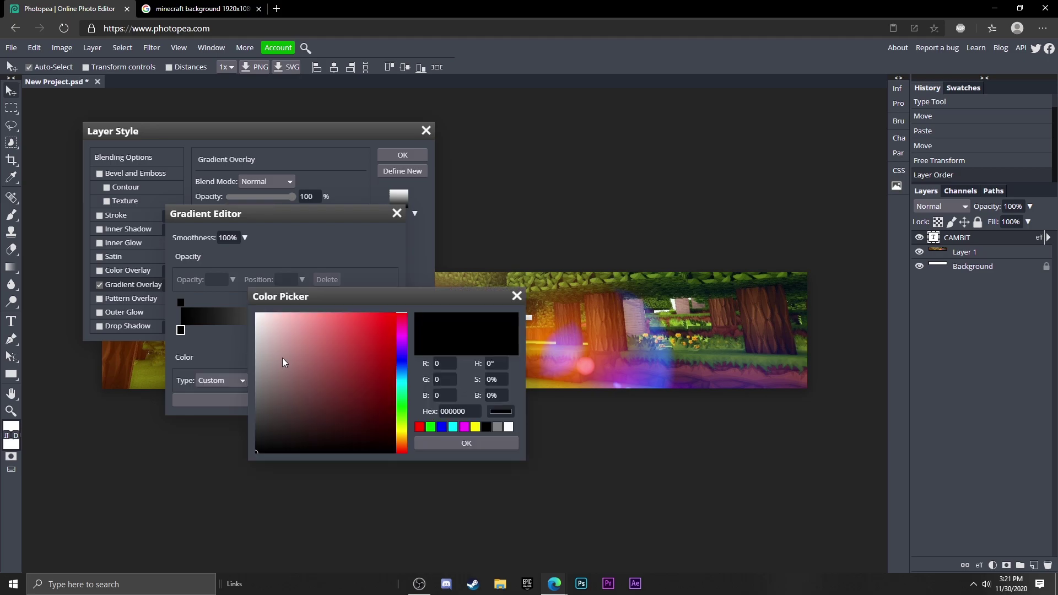
drag(282, 358, 226, 370)
drag(321, 299, 211, 350)
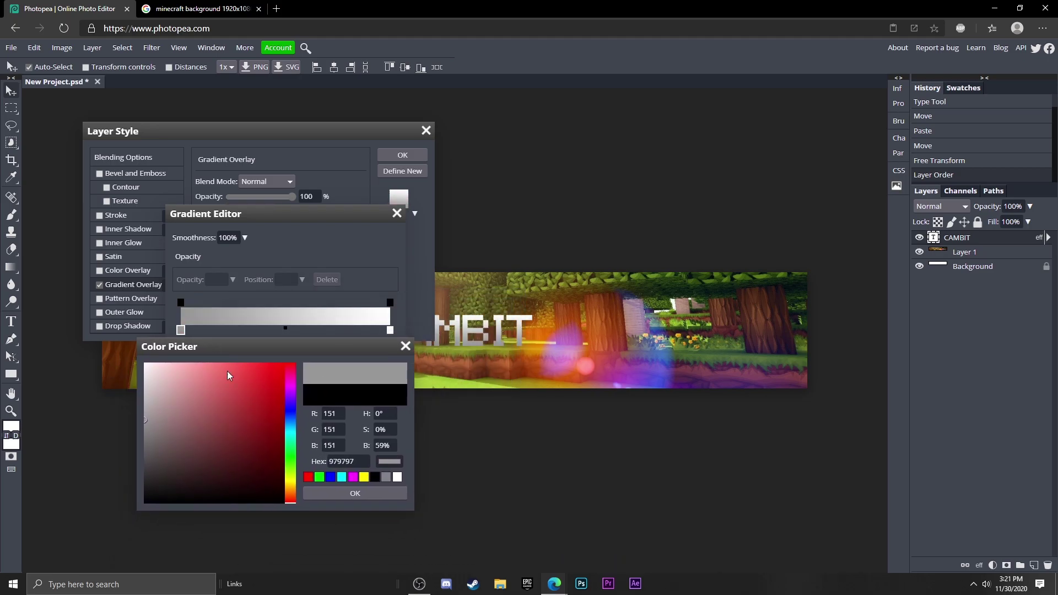
click(355, 493)
click(287, 401)
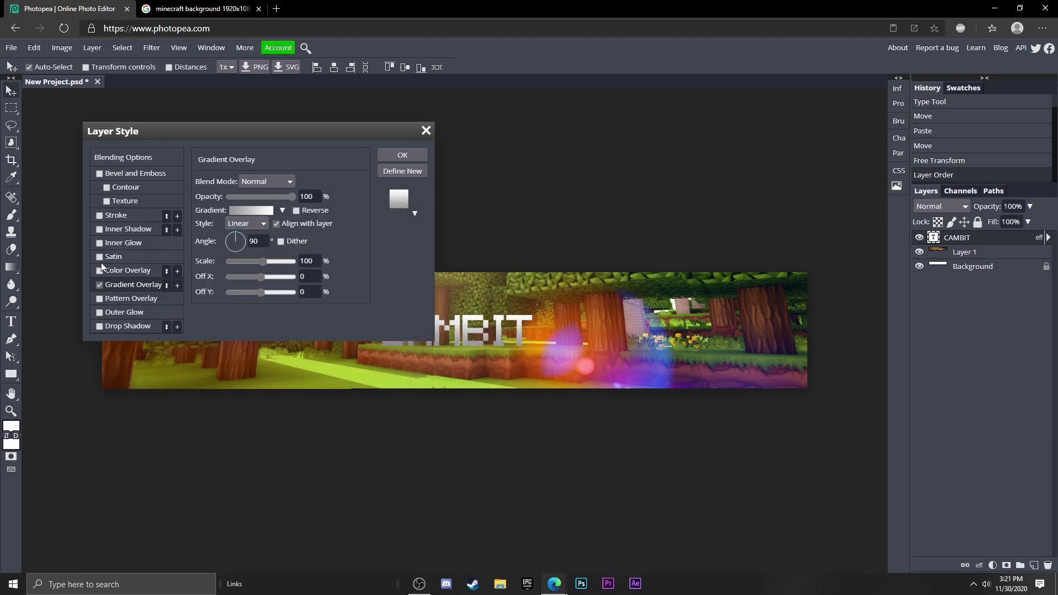
Add a white inner glow to the text with Color Dodge blending, 9% spread and 13 px size
click(125, 240)
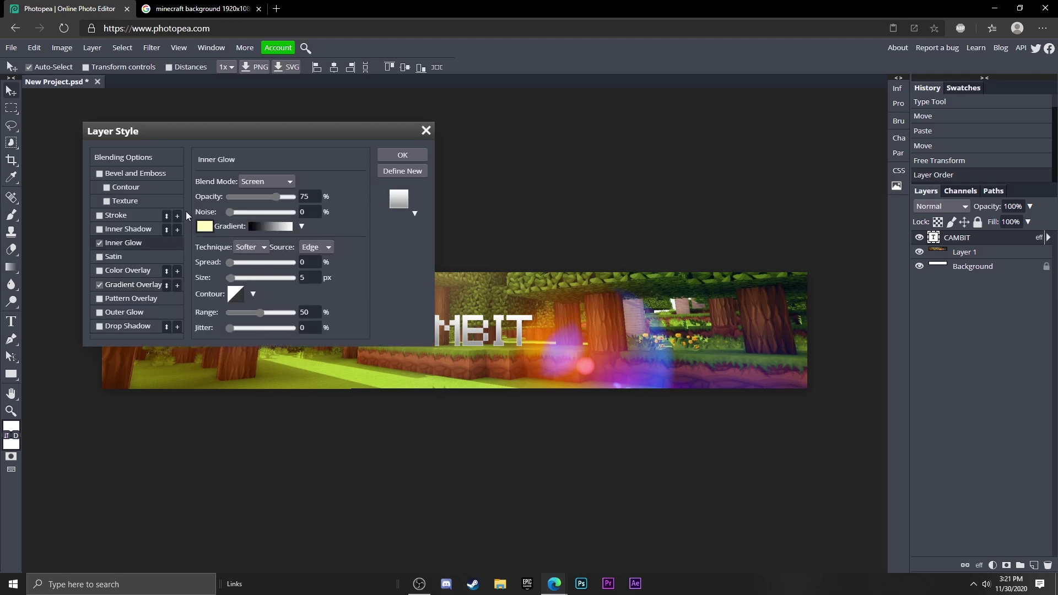
click(238, 181)
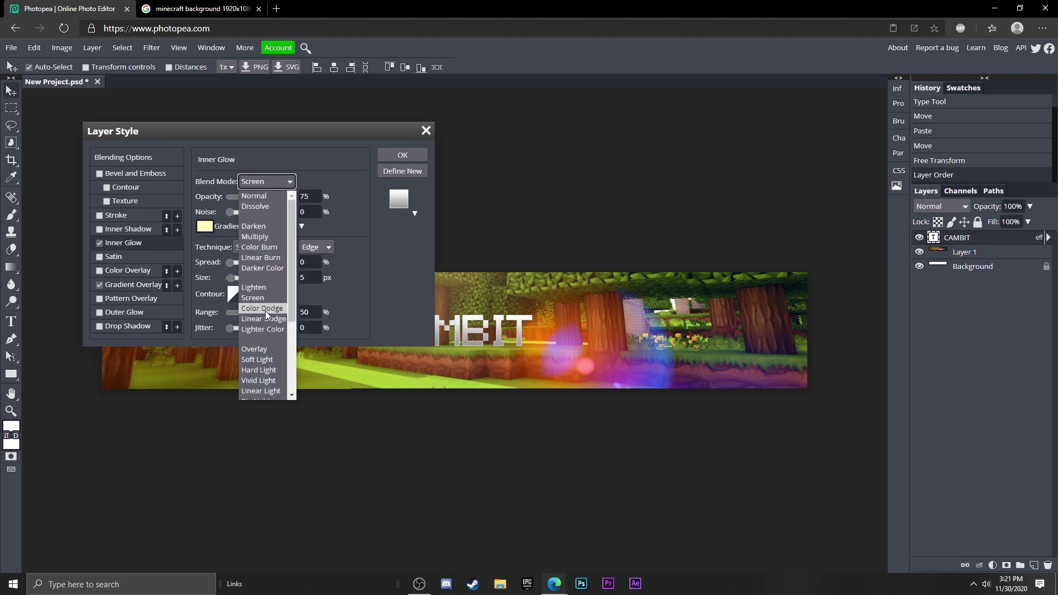
click(266, 310)
click(204, 226)
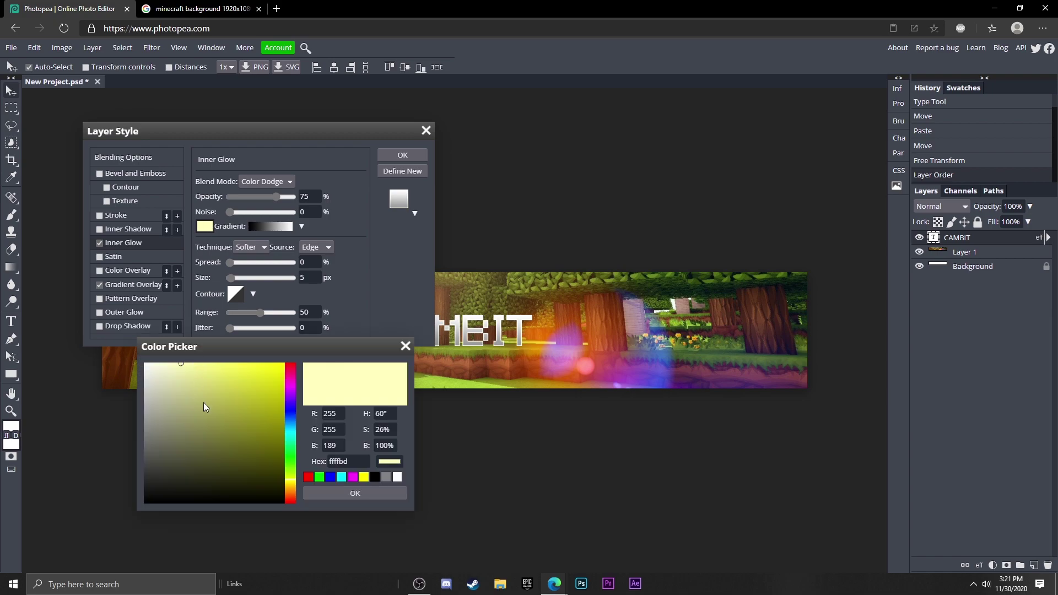
drag(205, 406, 144, 363)
click(355, 492)
drag(286, 130, 838, 114)
drag(782, 246, 785, 261)
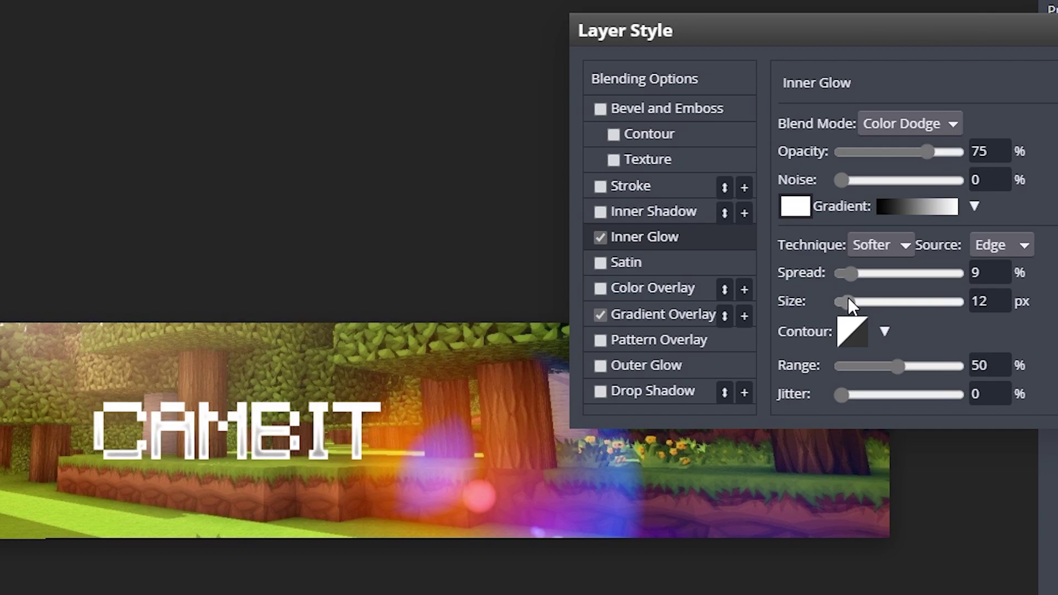
drag(848, 301, 850, 301)
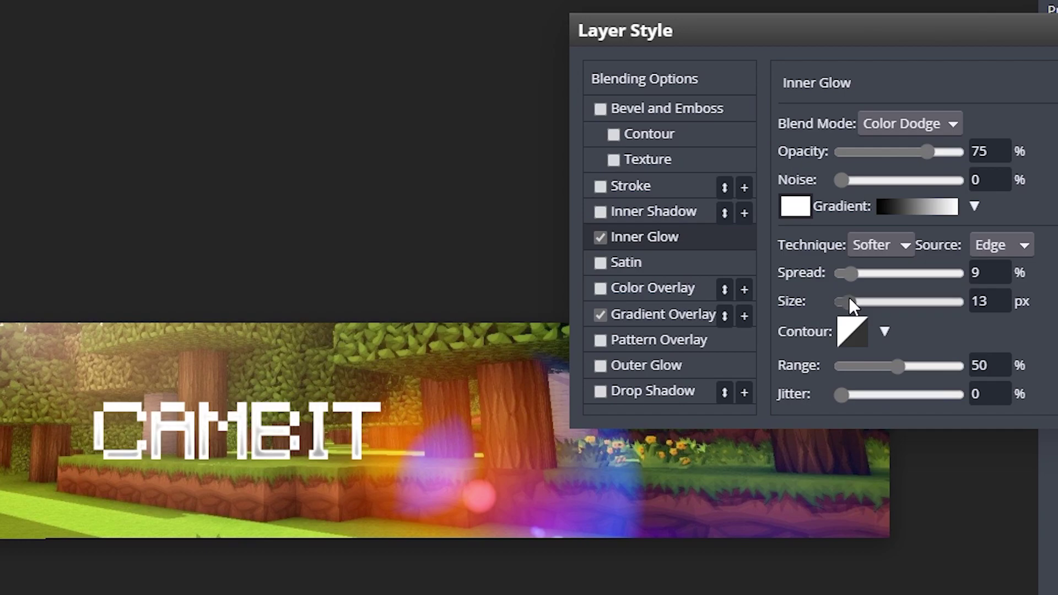
Add a 7 px outside stroke to the CAMBIT text in white (ffffff) with Multiply blending
click(600, 187)
click(643, 187)
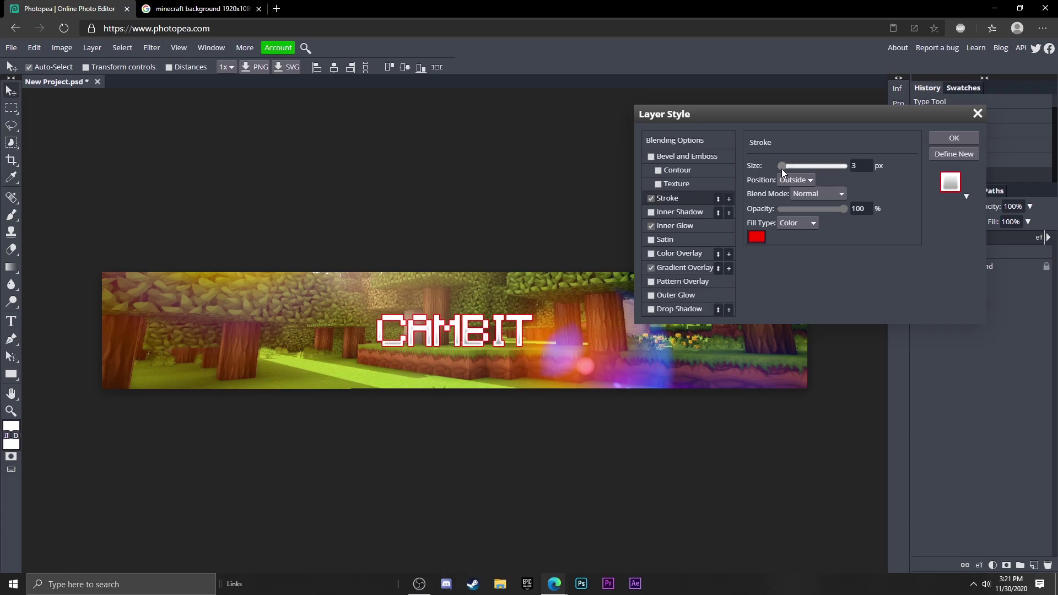
drag(781, 169, 783, 167)
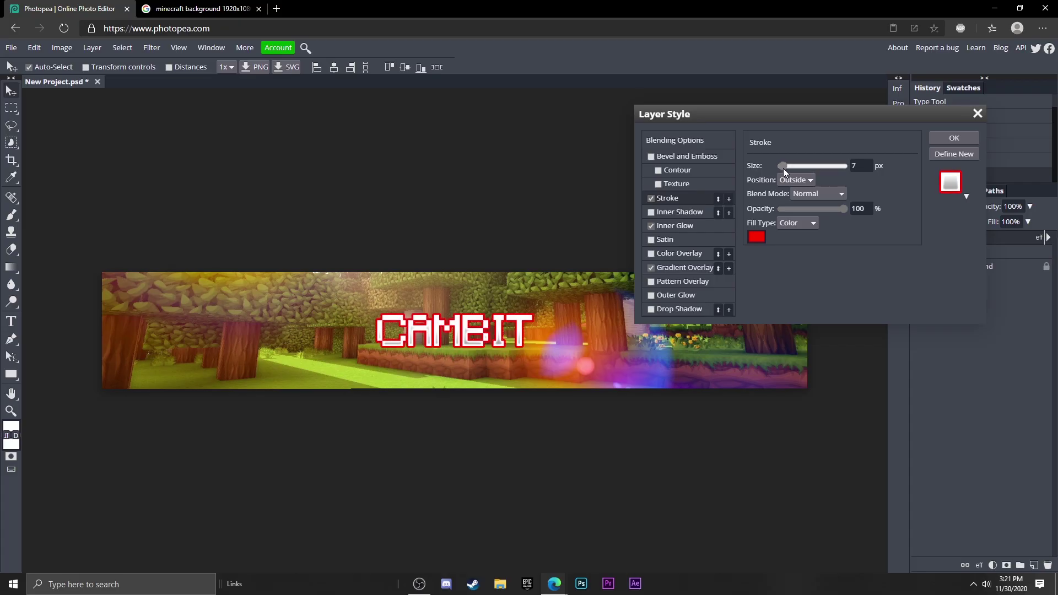
click(829, 196)
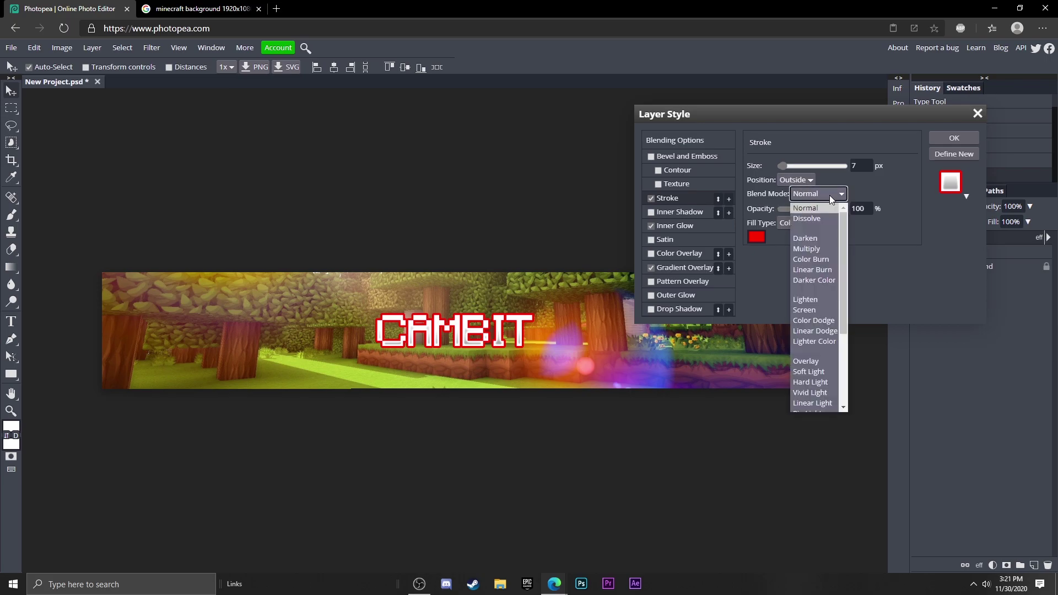
click(814, 249)
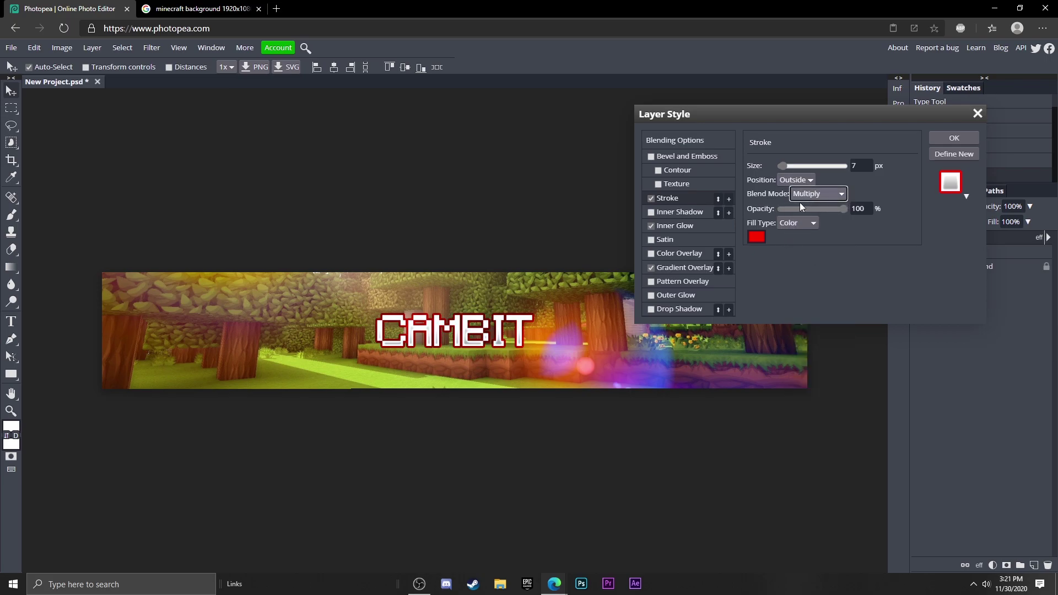
click(758, 238)
drag(270, 410, 82, 302)
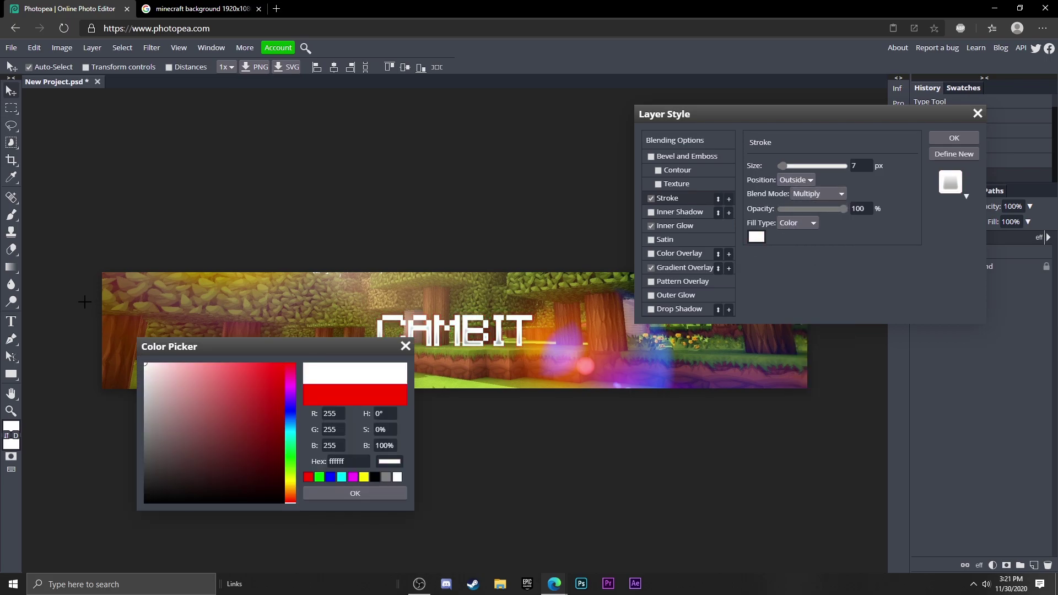
click(355, 493)
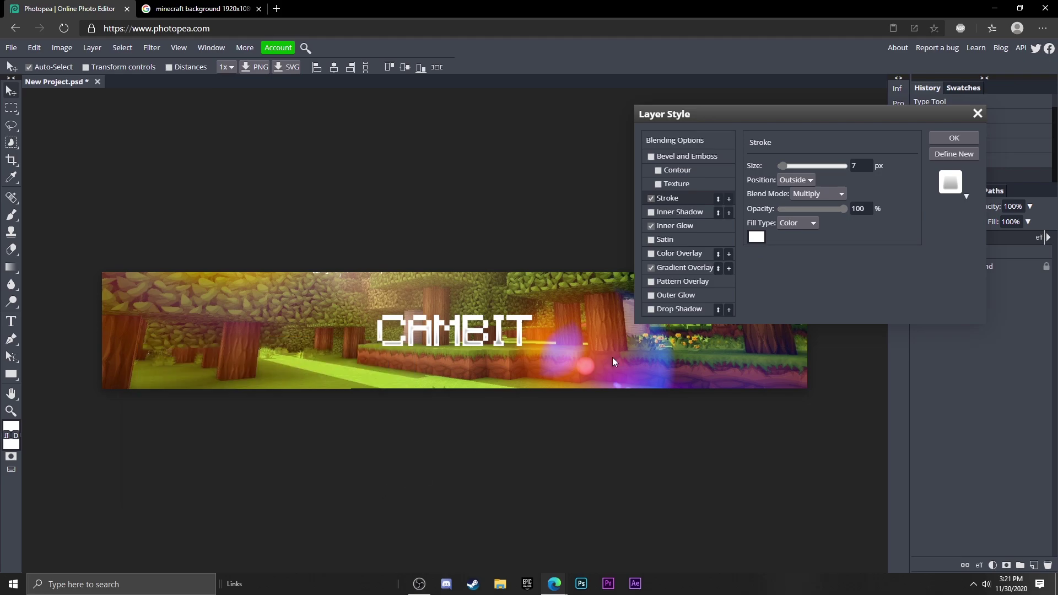
Add a second white stroke to the CAMBIT text with Normal blending and 14 px size
click(729, 199)
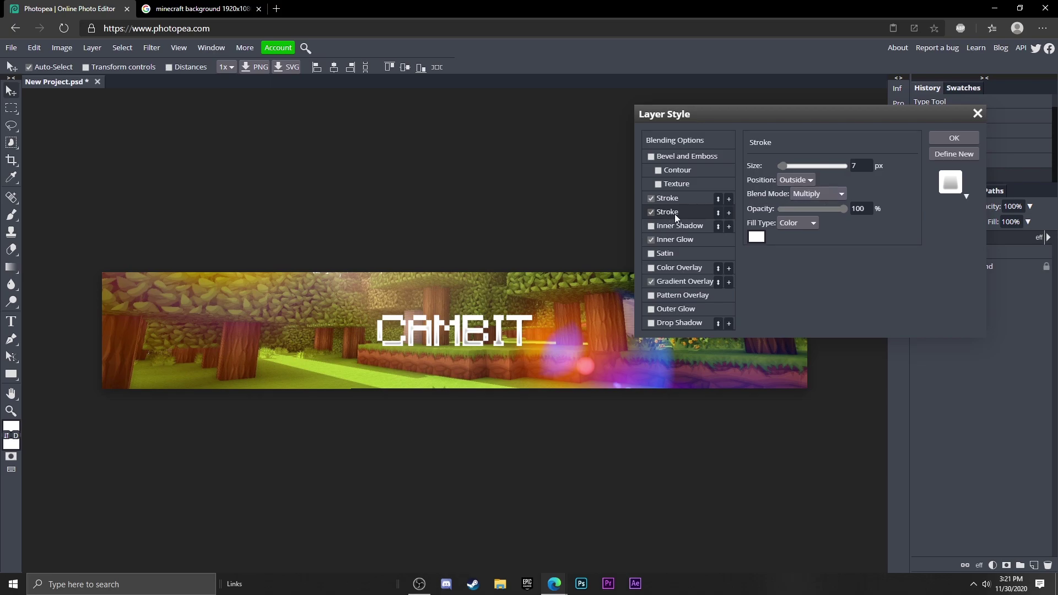
click(818, 193)
click(809, 206)
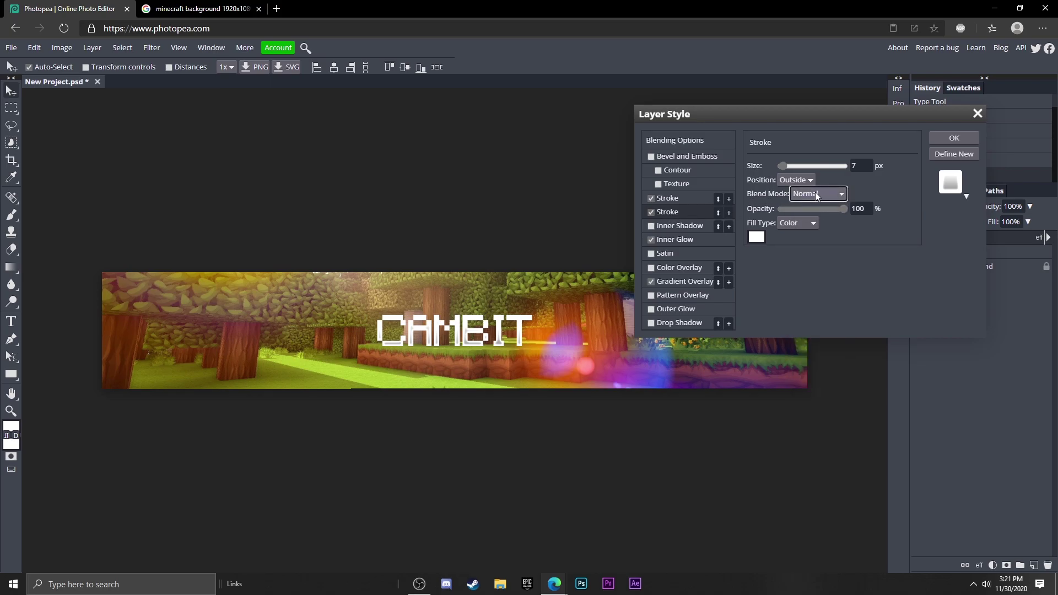
drag(782, 166, 786, 169)
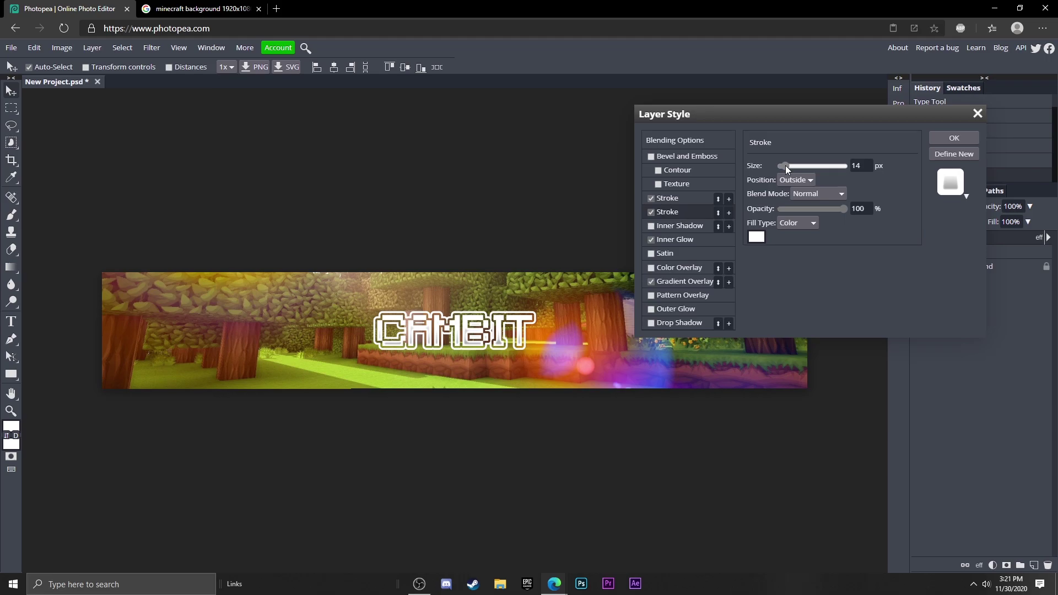
Change the text's inner glow color to bright green
click(680, 268)
click(651, 268)
click(675, 239)
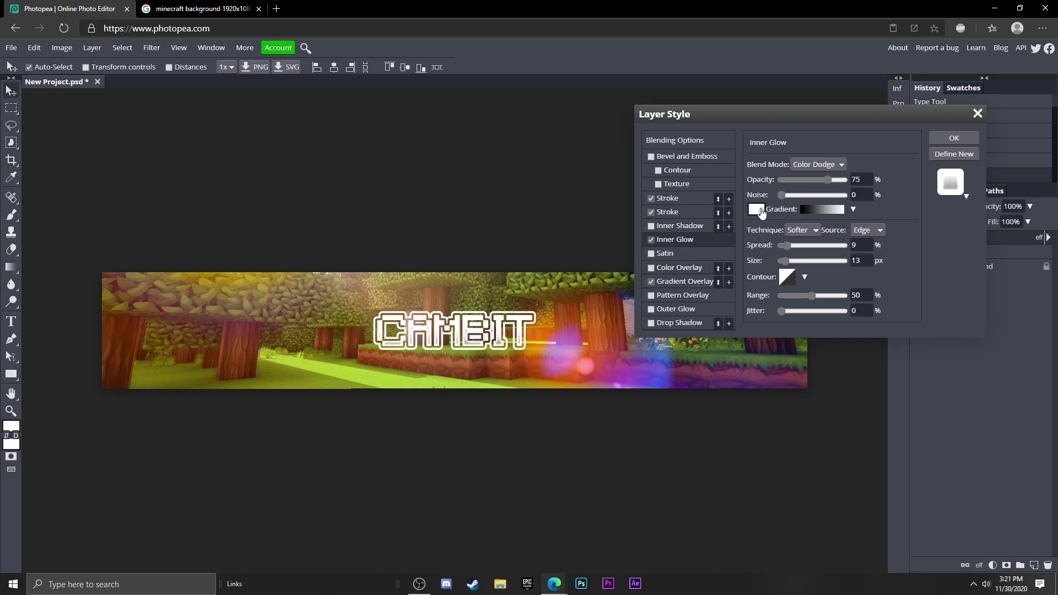
click(756, 209)
click(289, 462)
click(283, 364)
click(355, 493)
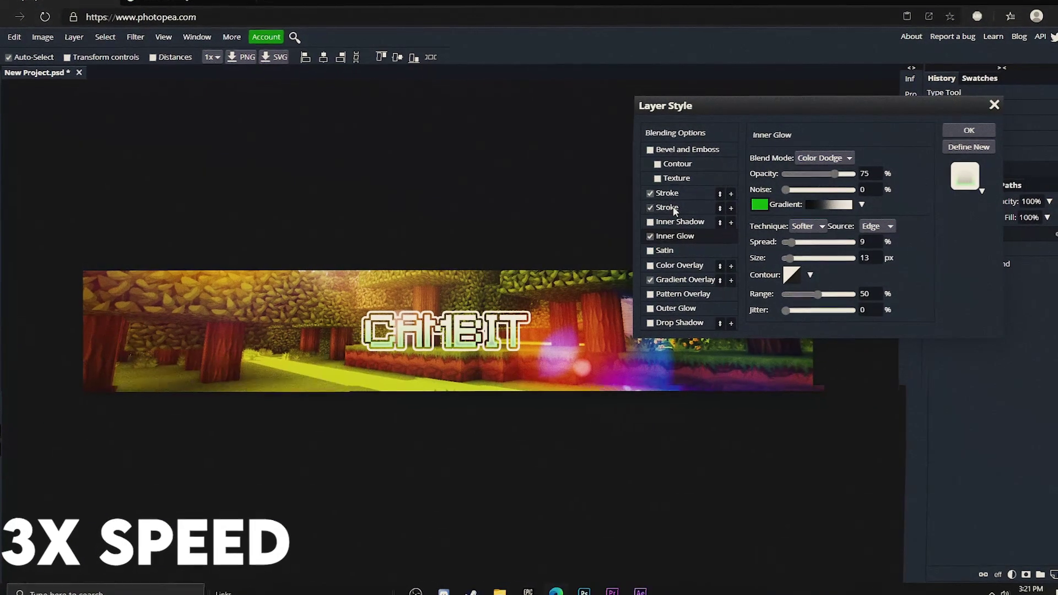
Recolor the 14 px stroke around the CAMBIT text to bright green
click(668, 212)
click(756, 236)
click(289, 458)
click(283, 364)
click(368, 493)
Set the starting color stop of the text's gradient overlay to a darker green
click(685, 276)
click(808, 184)
click(172, 327)
click(250, 379)
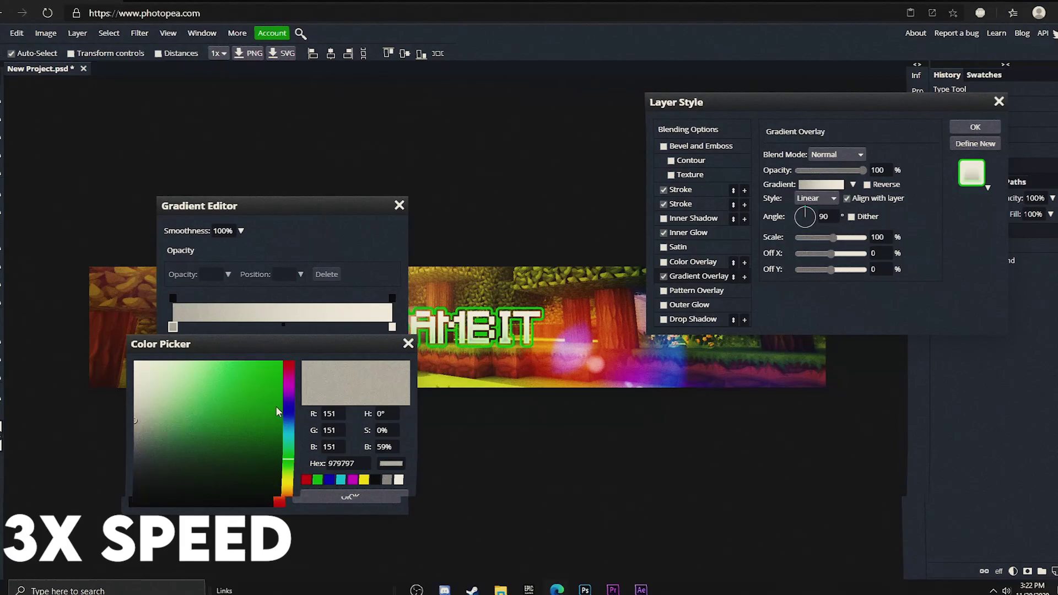
click(280, 424)
click(354, 498)
Set the gradient's end color stop to bright green, and discard the layer style changes without applying them
click(391, 329)
click(249, 386)
click(280, 364)
click(354, 498)
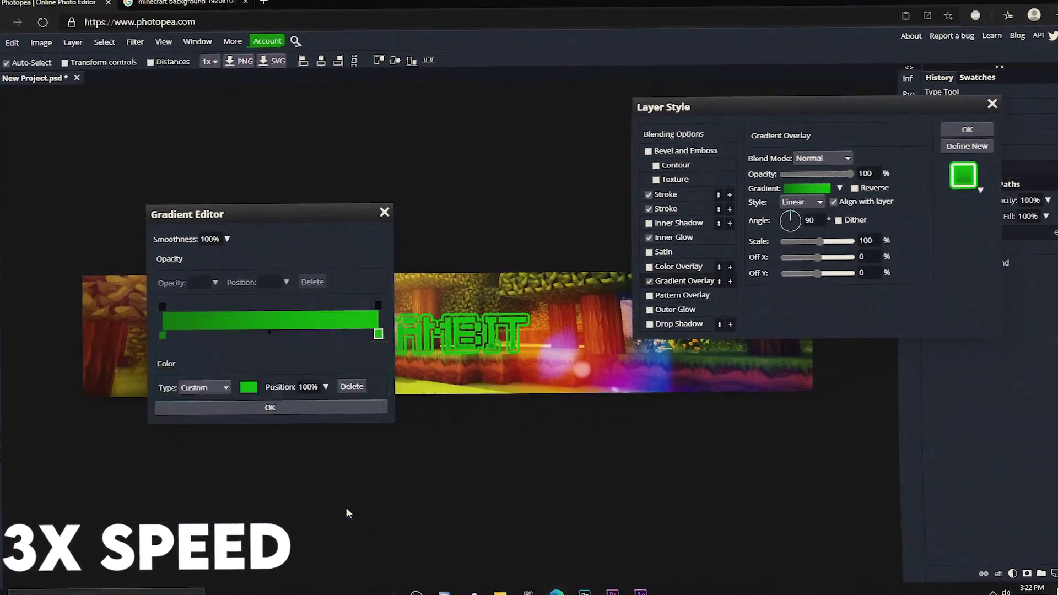
drag(255, 209, 779, 218)
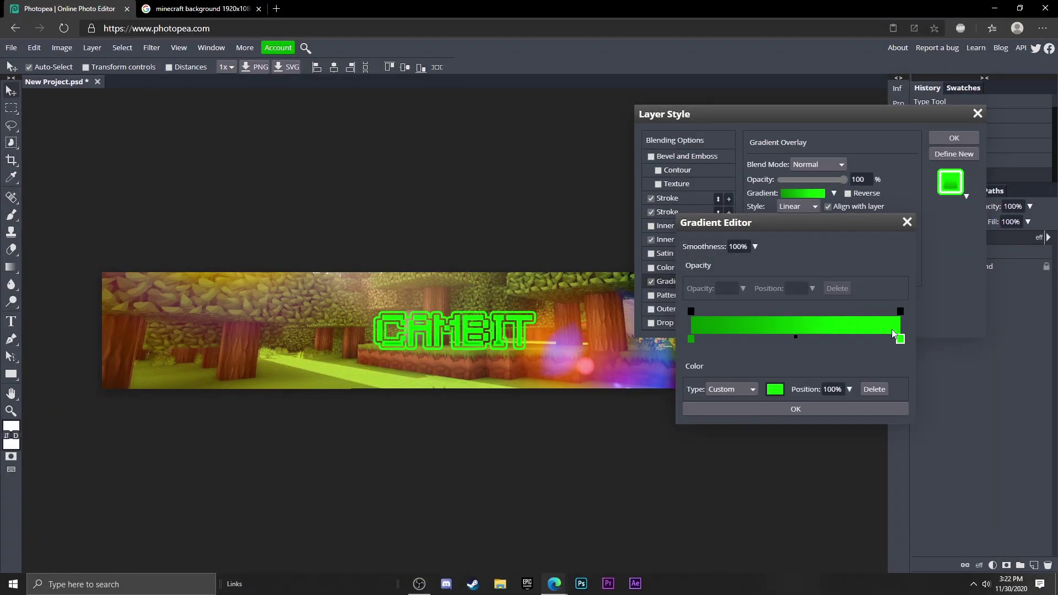
click(773, 413)
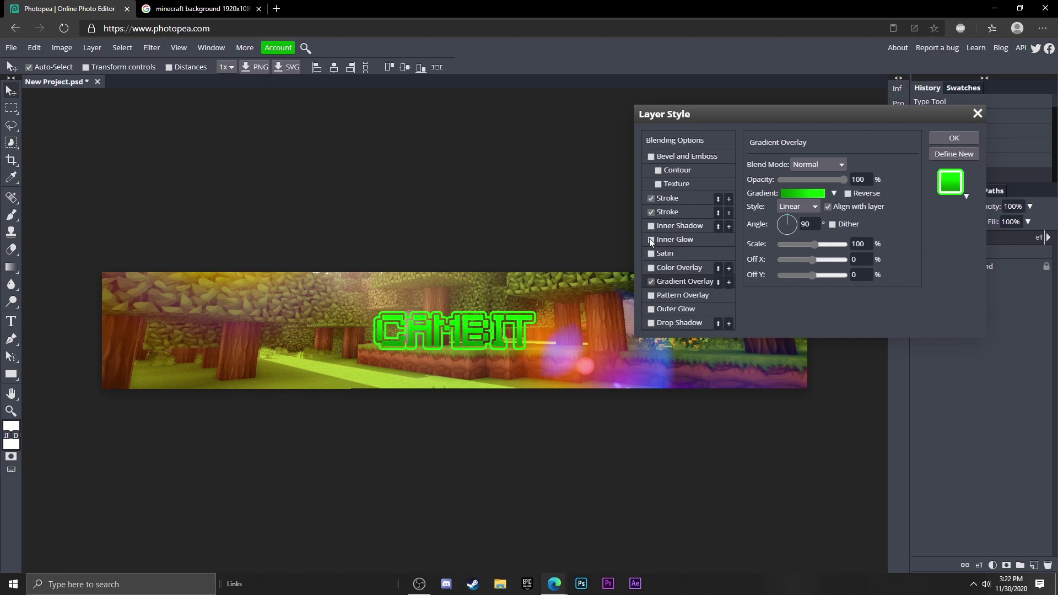
click(651, 212)
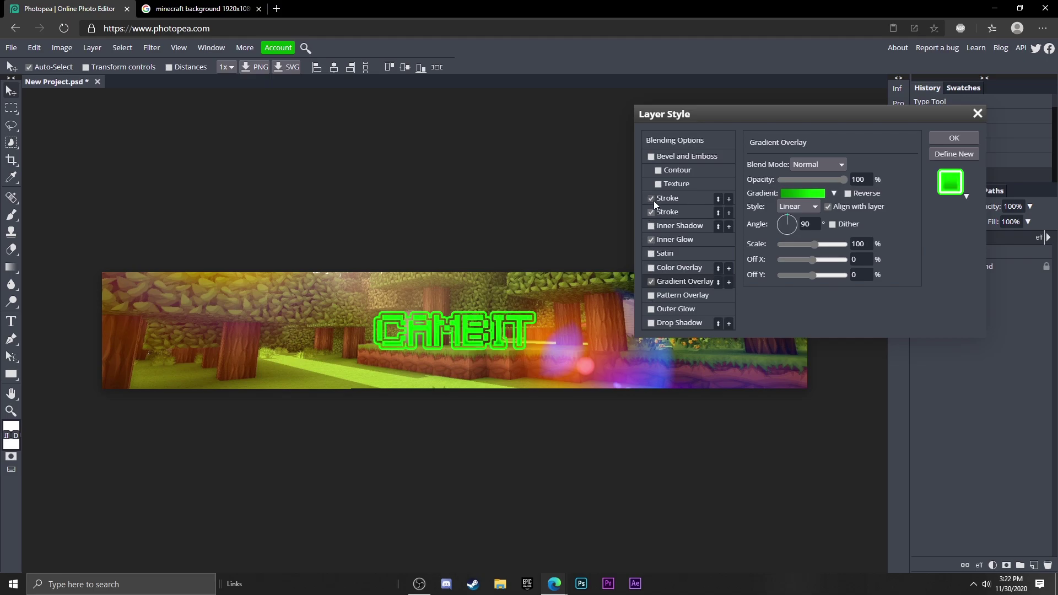
click(975, 114)
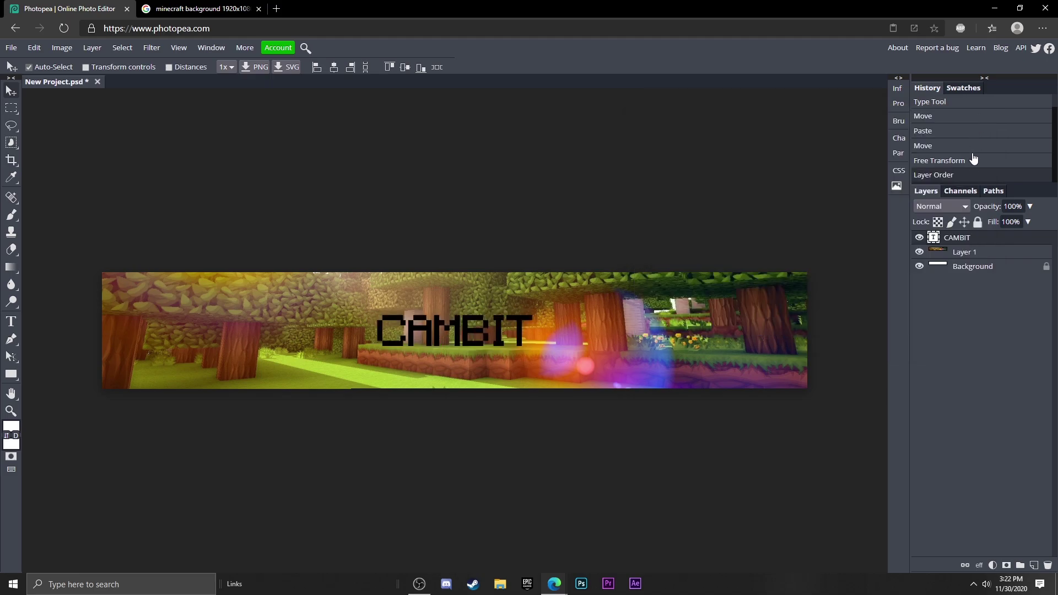
Give the CAMBIT layer a white 7 px Multiply stroke and a second white stroke with Normal blending at 16 px
double_click(1002, 242)
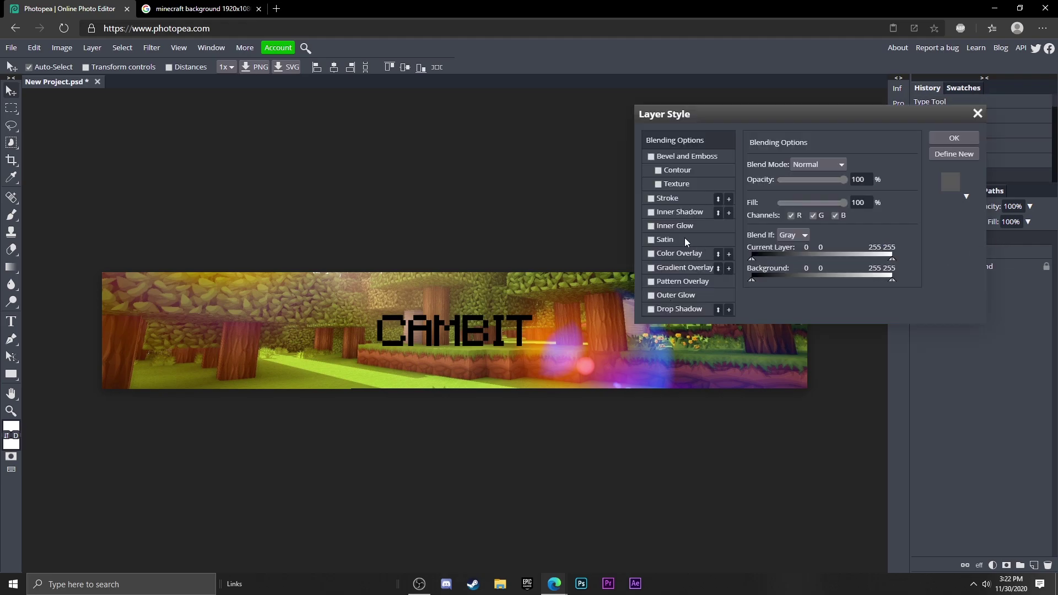
click(651, 198)
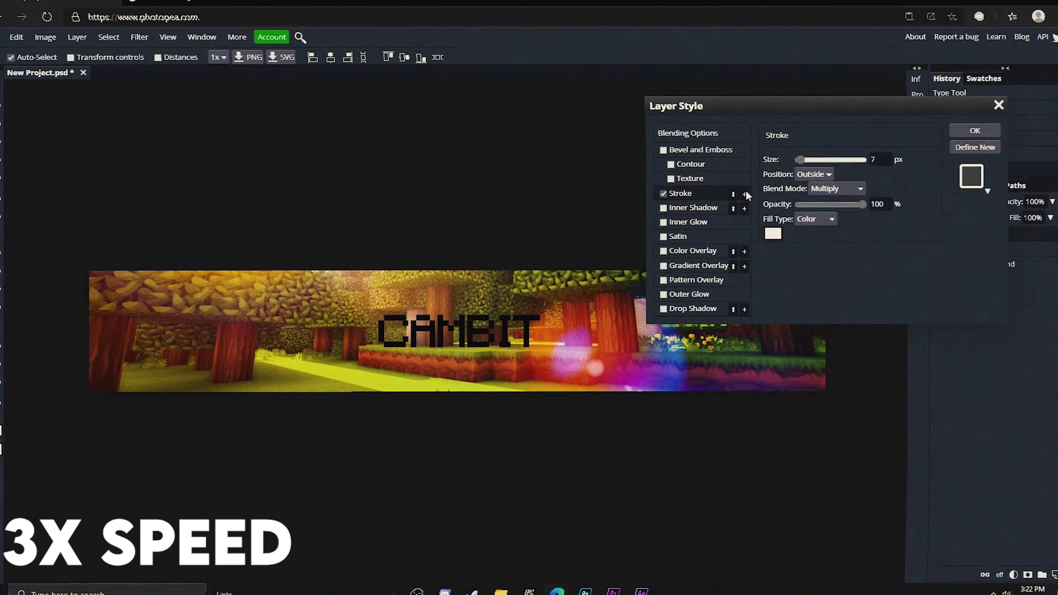
click(823, 190)
click(813, 199)
drag(787, 159, 792, 159)
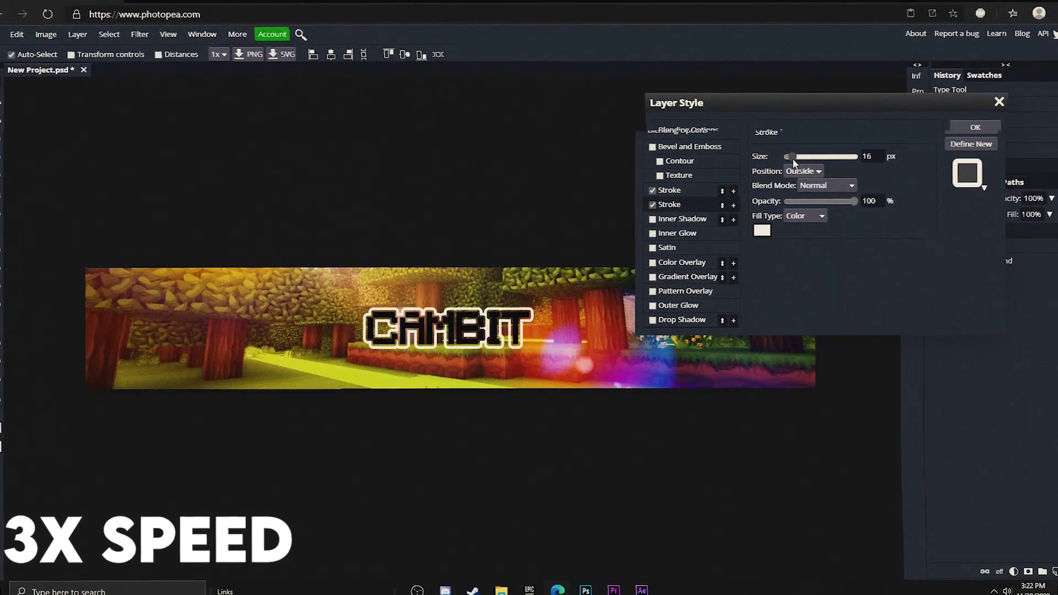
Add a linear gradient overlay to the text running from a grey start stop to a white end stop
click(689, 280)
click(821, 185)
double_click(703, 335)
click(133, 425)
click(352, 498)
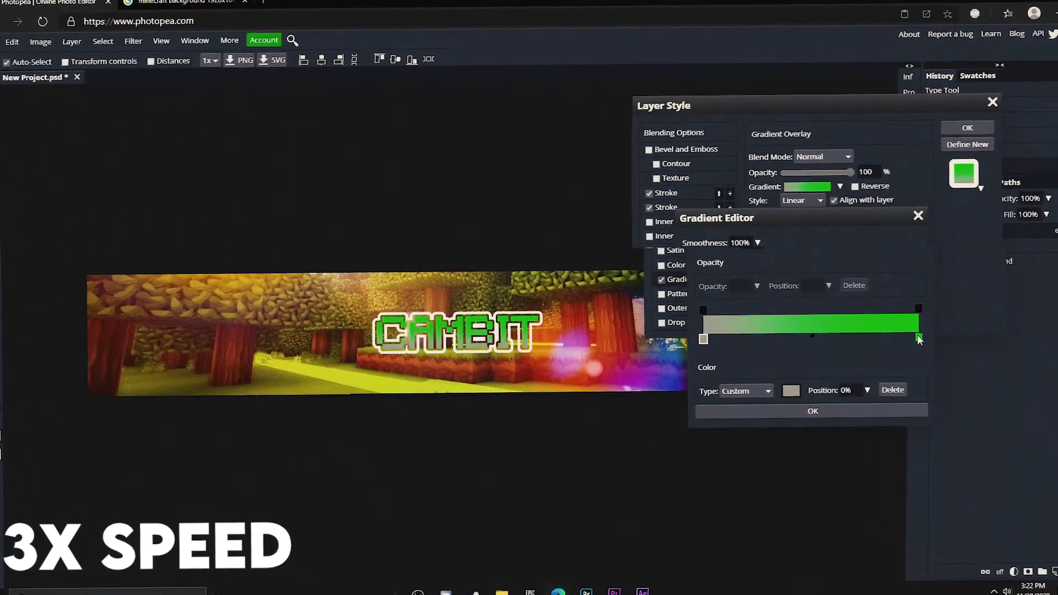
double_click(919, 336)
click(398, 485)
click(374, 504)
click(800, 413)
Enable the text's inner glow with its color set to white (ffffff), and apply the layer style
click(653, 237)
click(759, 204)
click(396, 487)
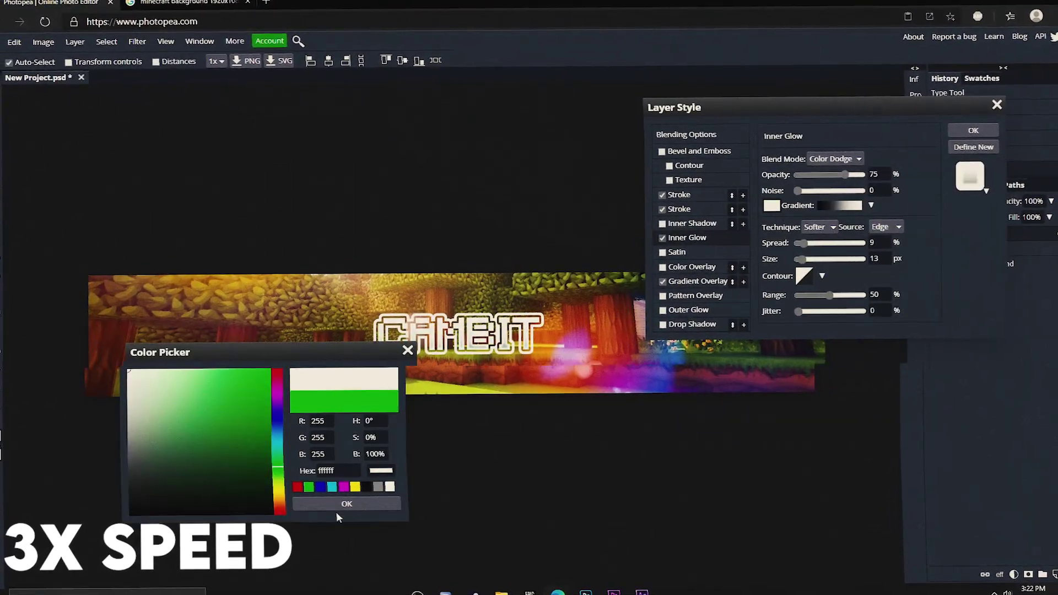
click(348, 504)
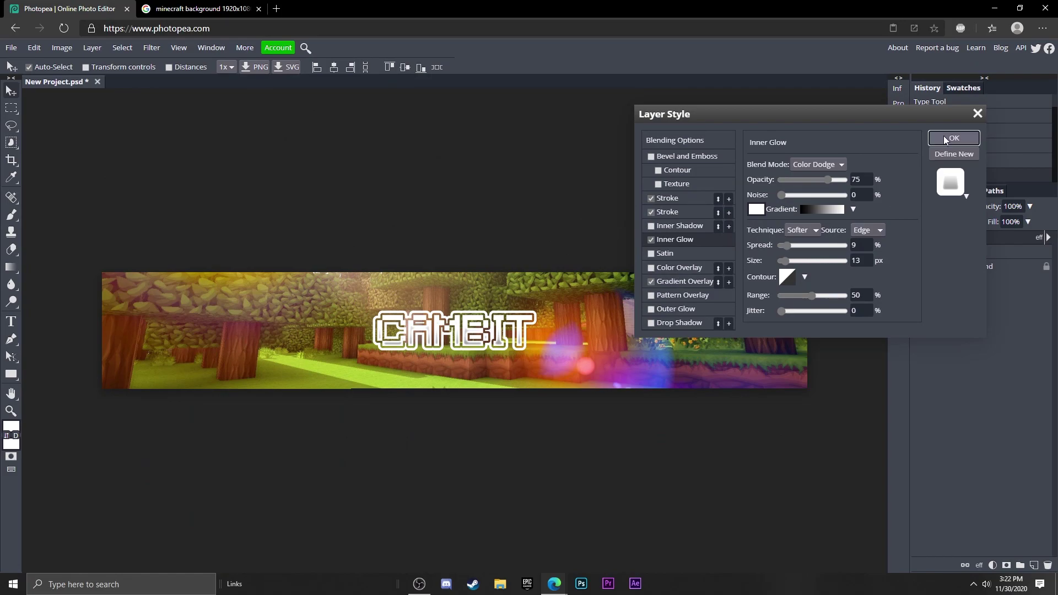
click(945, 138)
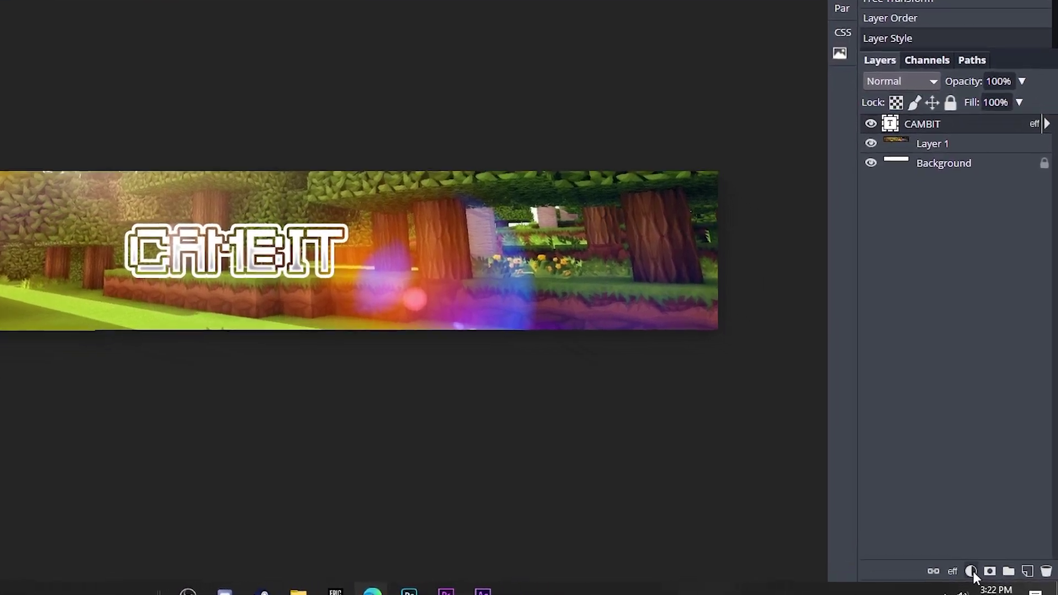
Add a Curves adjustment layer above the text and shape its Red channel into a gentle S-curve
click(993, 565)
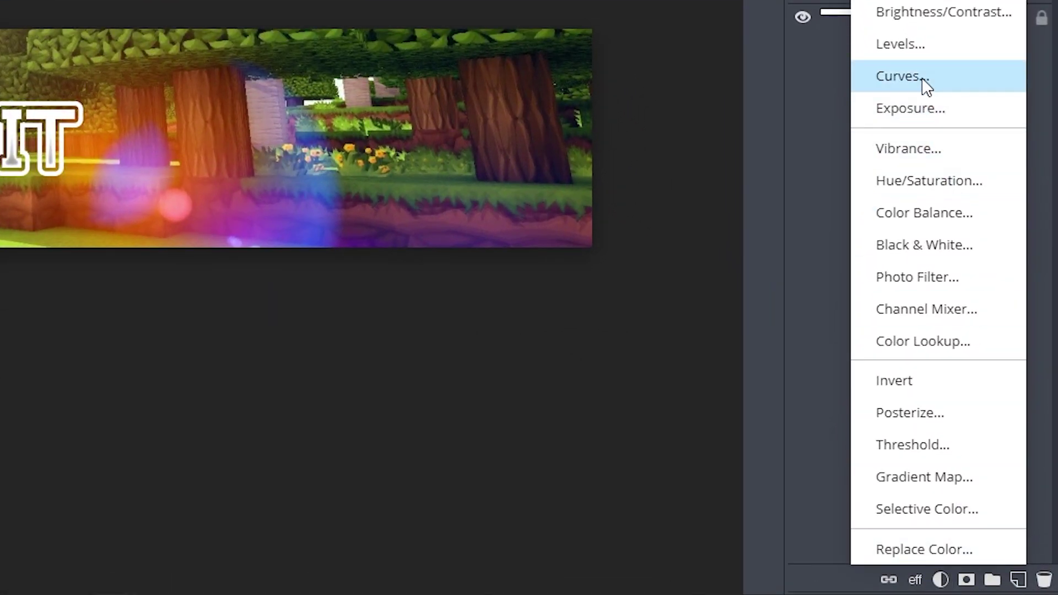
click(921, 78)
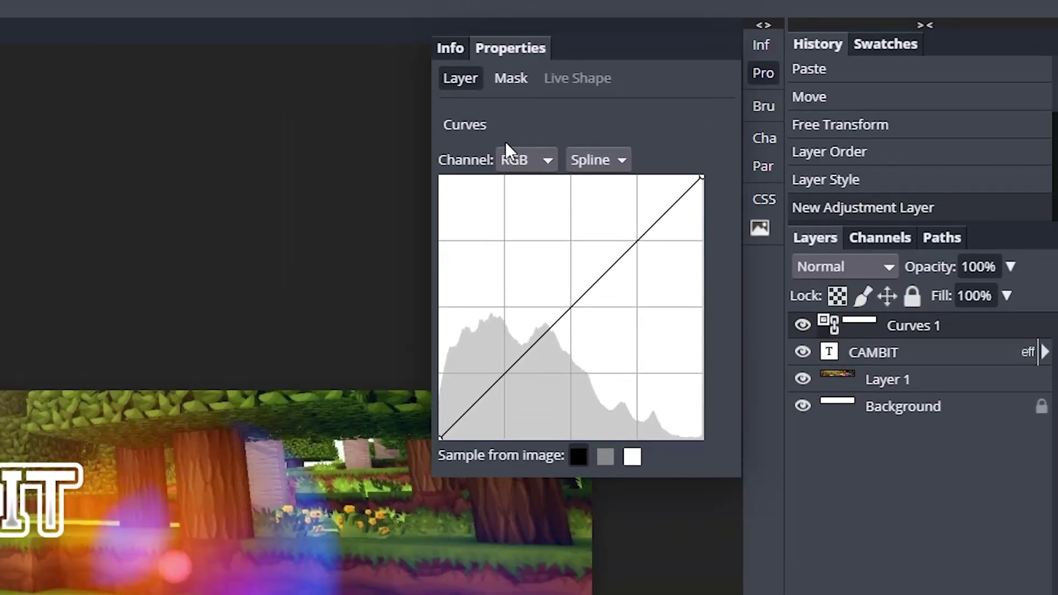
click(513, 160)
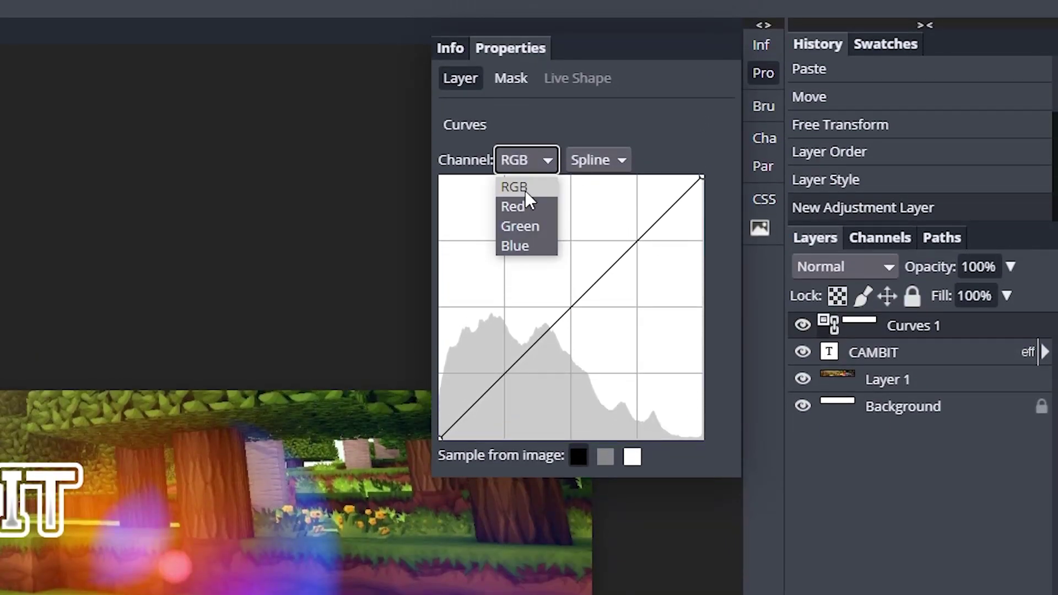
click(524, 207)
drag(638, 240, 637, 227)
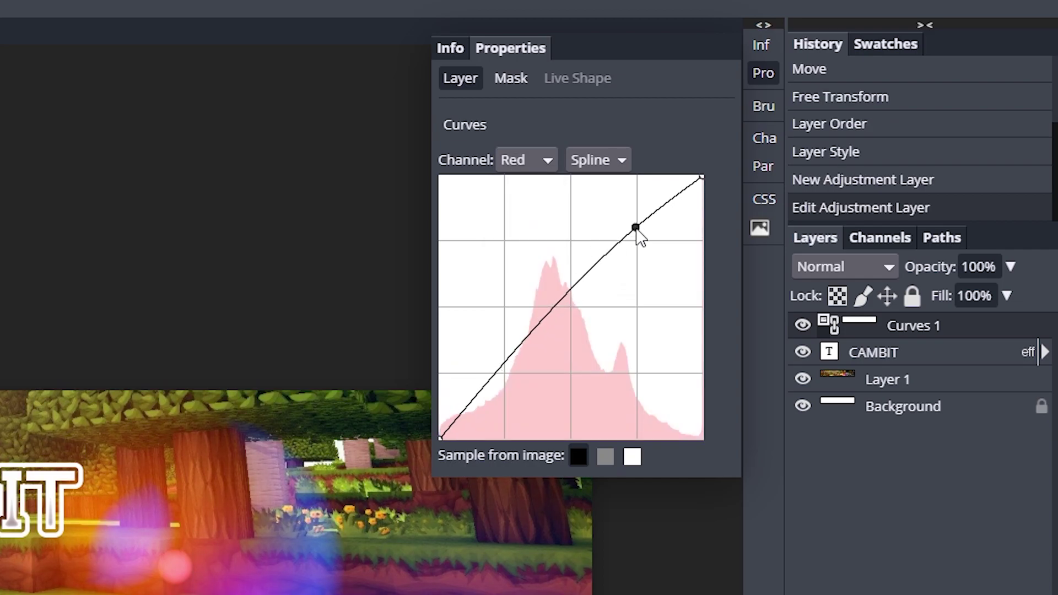
drag(513, 379, 503, 388)
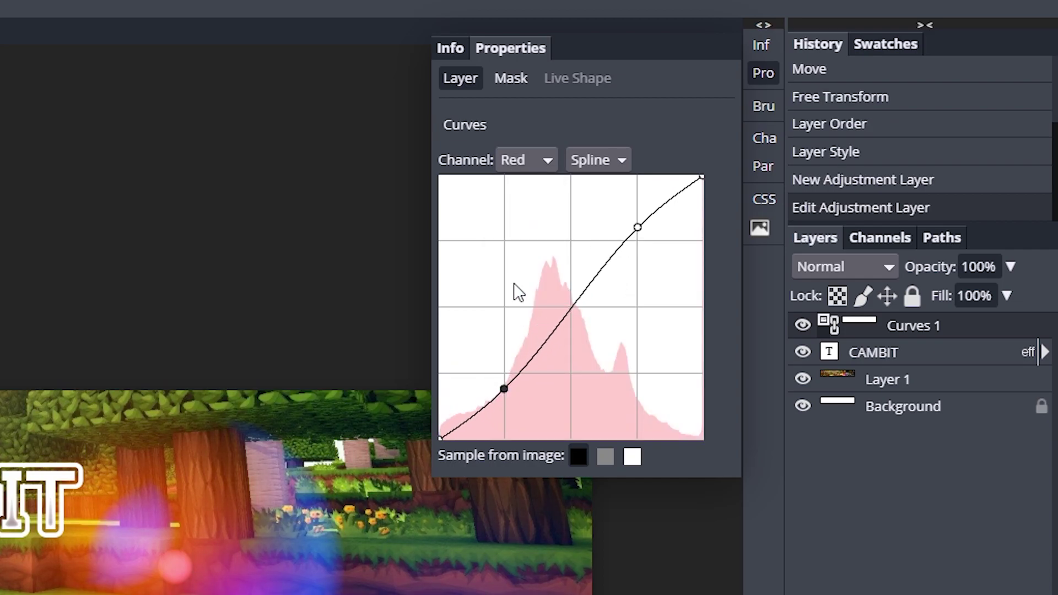
Shape the Blue channel of the Curves layer into a gentle S-curve, raising highlights and lowering shadows
click(527, 161)
click(534, 251)
drag(638, 241, 637, 227)
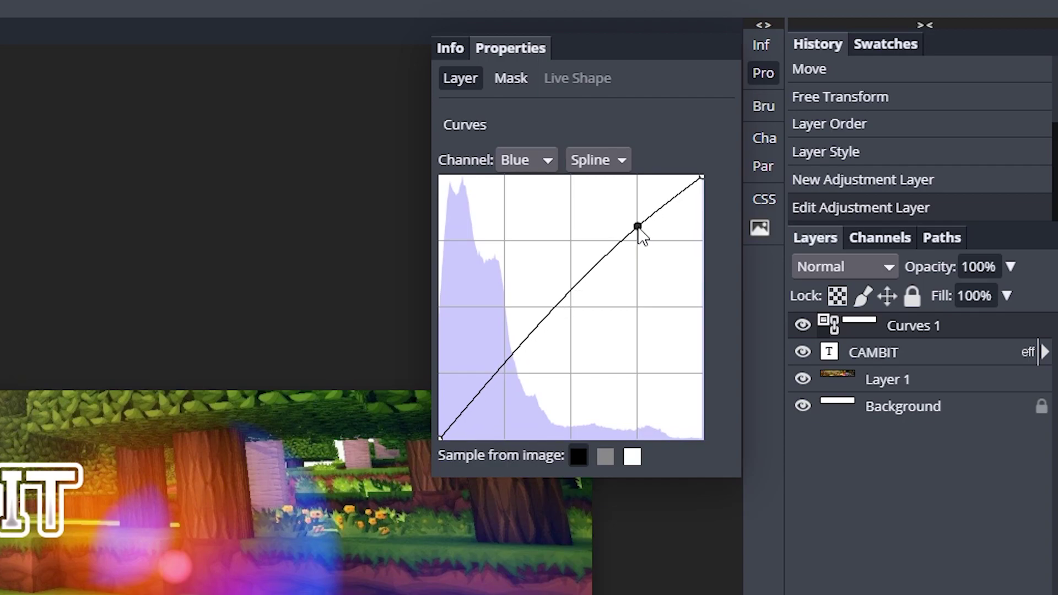
mouse_move(494, 386)
mouse_down()
mouse_move(508, 368)
mouse_move(504, 386)
mouse_up()
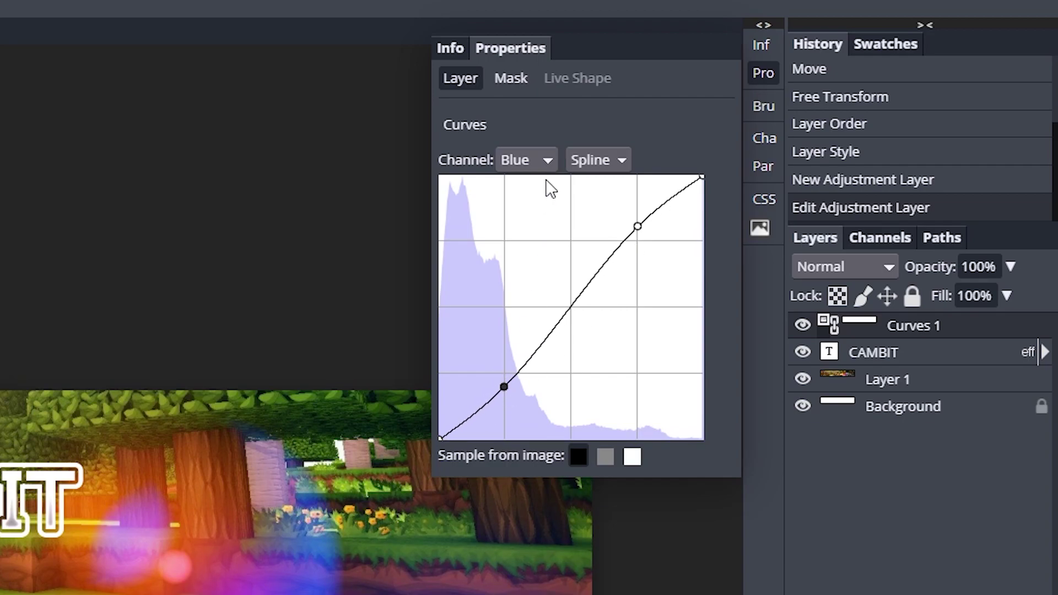
Shape the Green channel into a matching S-curve and compare the banner with the Curves layer hidden and shown
click(547, 161)
click(520, 226)
drag(637, 241, 638, 227)
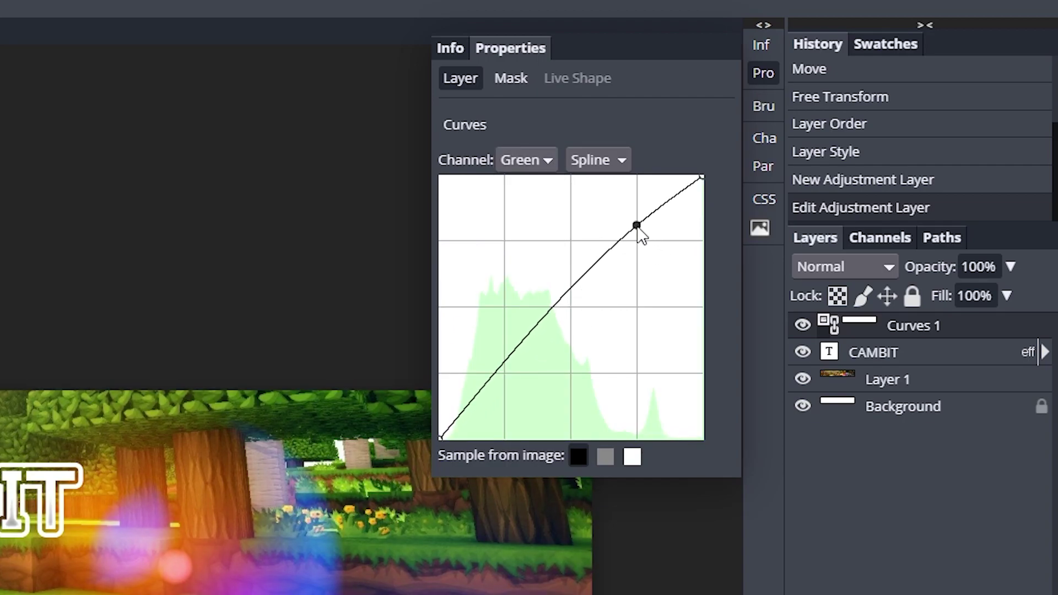
drag(508, 368, 505, 393)
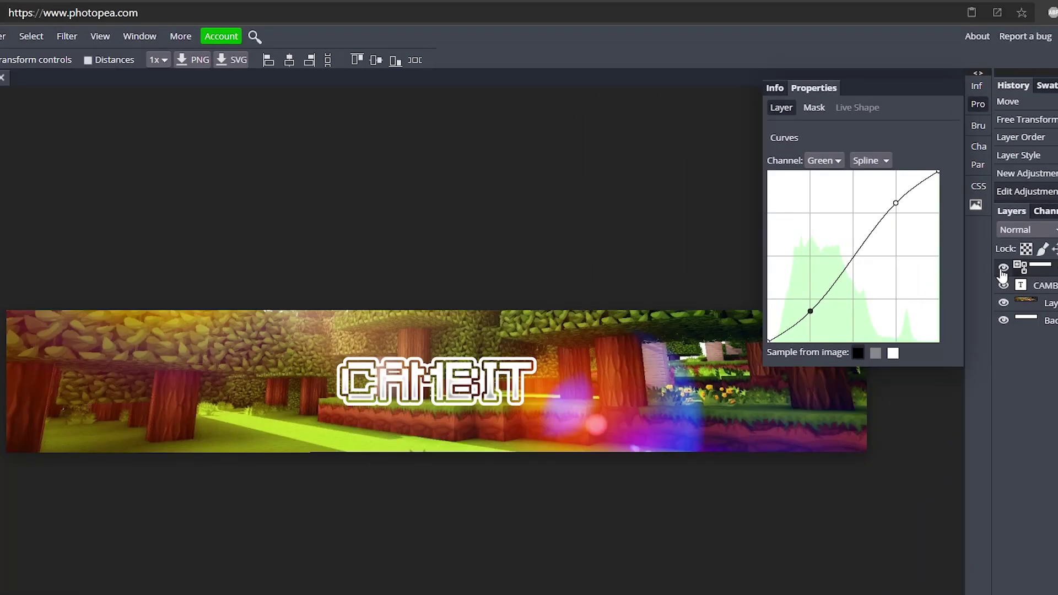
click(1003, 269)
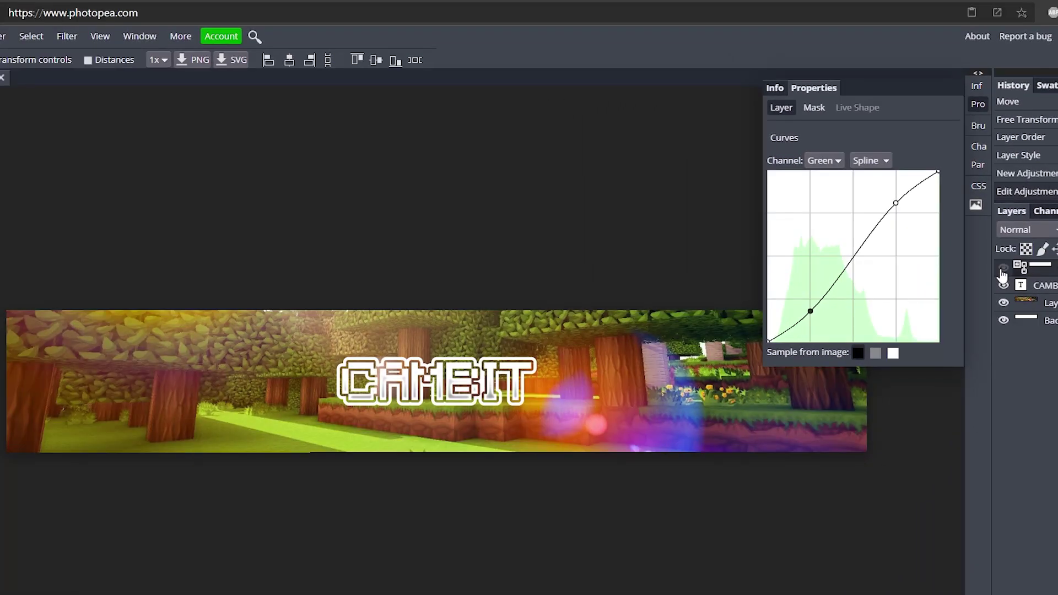
click(1003, 269)
Add a Vibrance adjustment layer above Curves 1 with vibrance and saturation both set to 11
click(1044, 285)
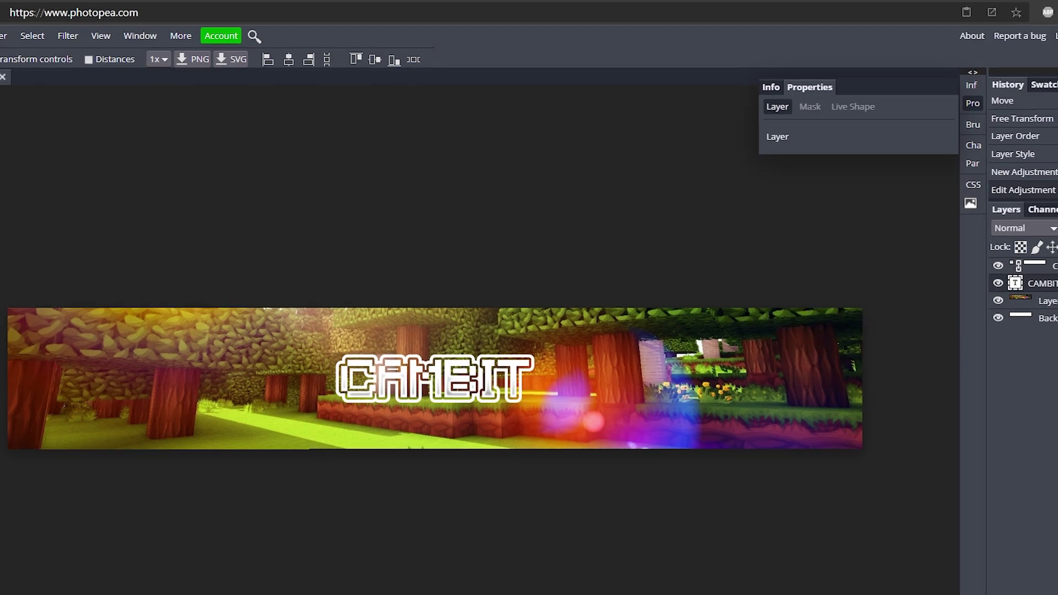
click(1010, 246)
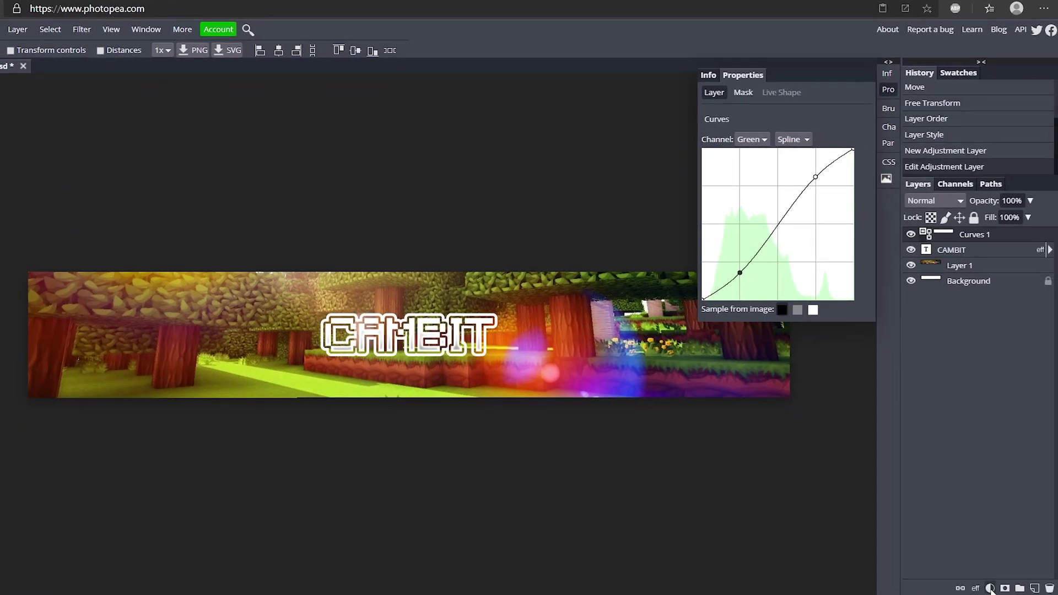
click(990, 587)
click(1012, 340)
drag(784, 154, 792, 187)
Add a Brightness/Contrast adjustment layer above Vibrance 1 with brightness 20 and contrast 10
click(990, 589)
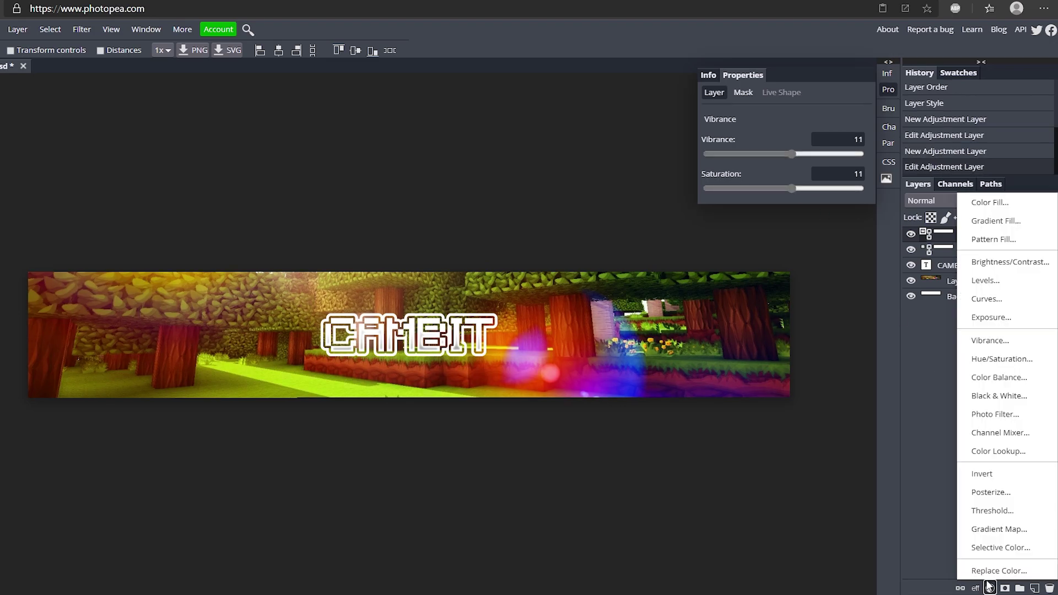
click(1005, 264)
drag(784, 154, 791, 191)
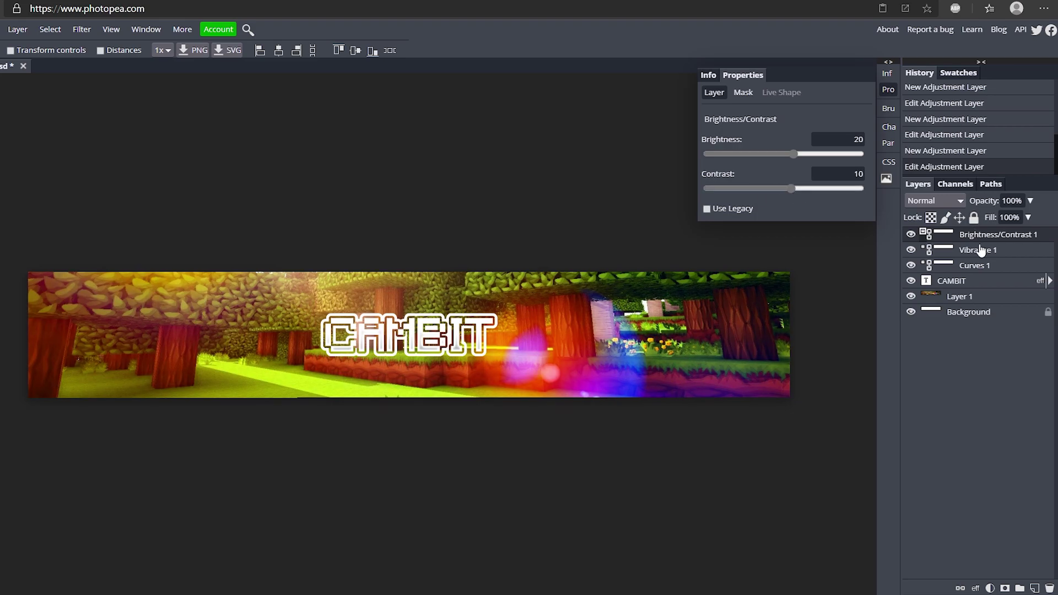
Add an empty layer between the CAMBIT text and the Curves adjustment layer, review the adjustment layers and leave the new layer selected
click(977, 266)
click(969, 284)
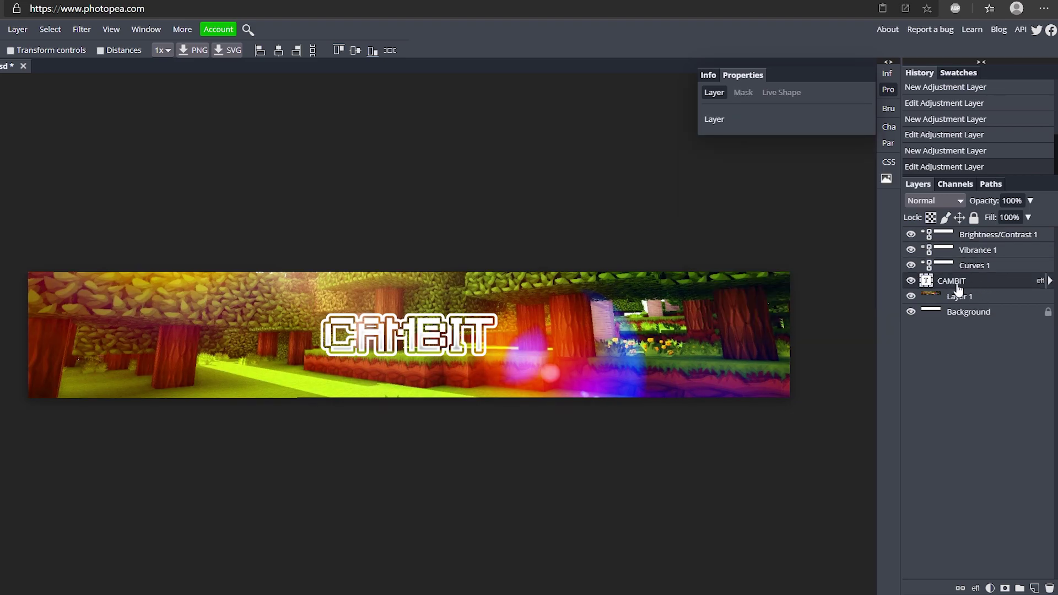
click(1034, 588)
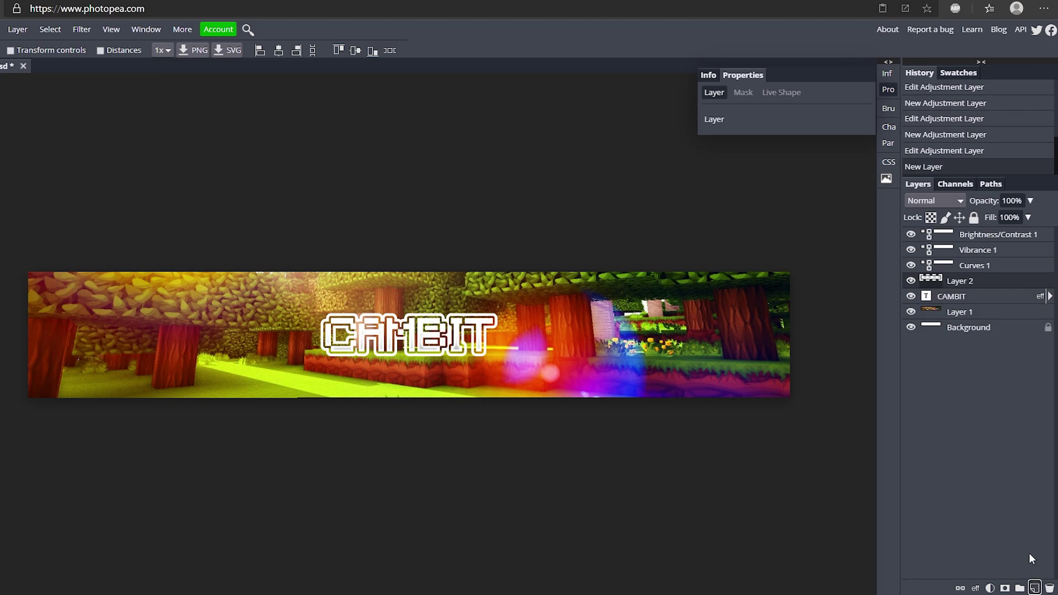
click(987, 241)
click(984, 253)
click(980, 266)
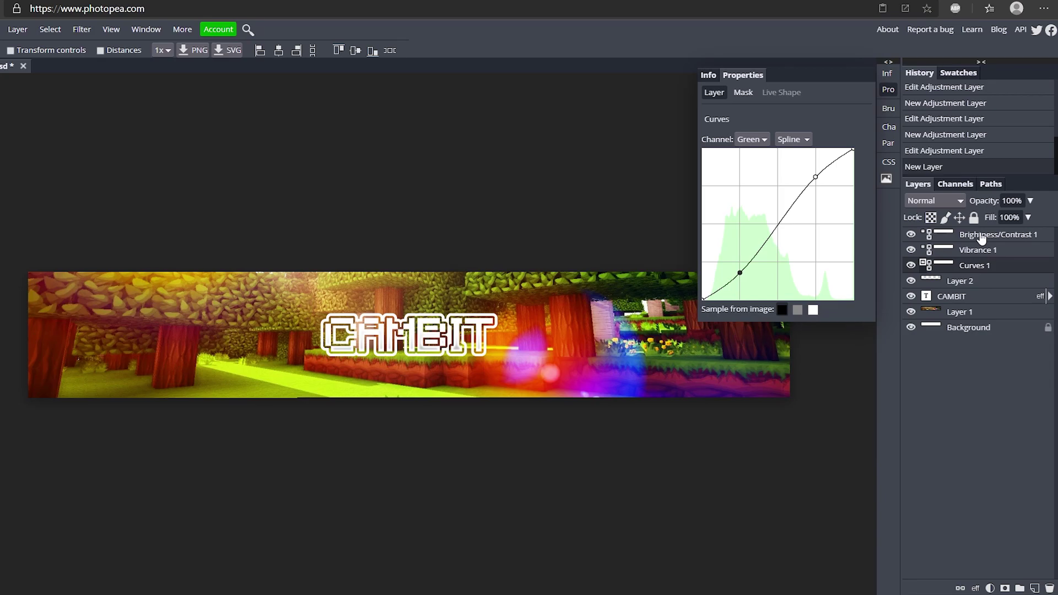
click(980, 239)
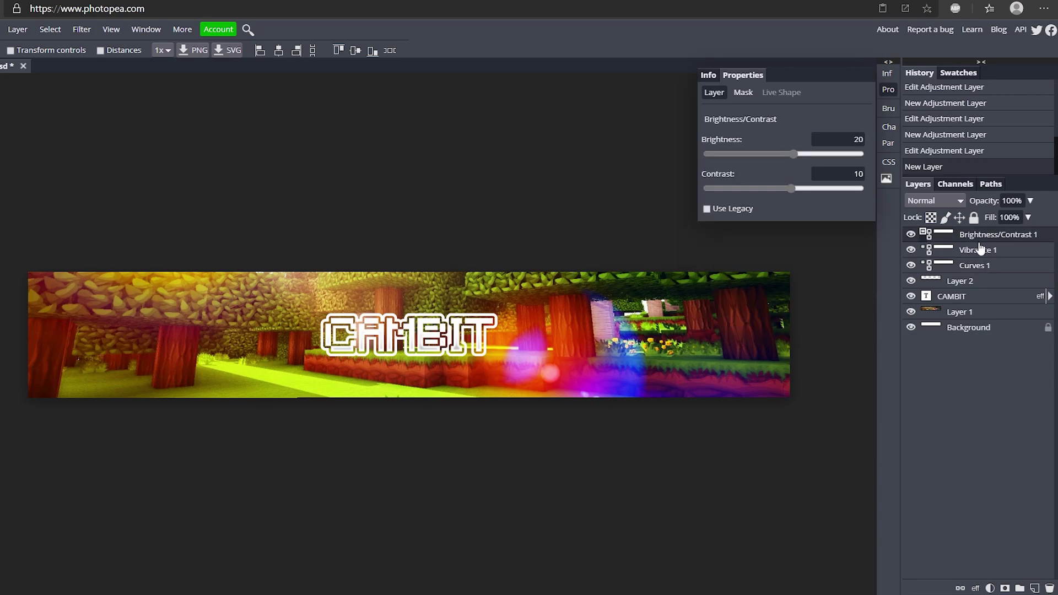
click(981, 282)
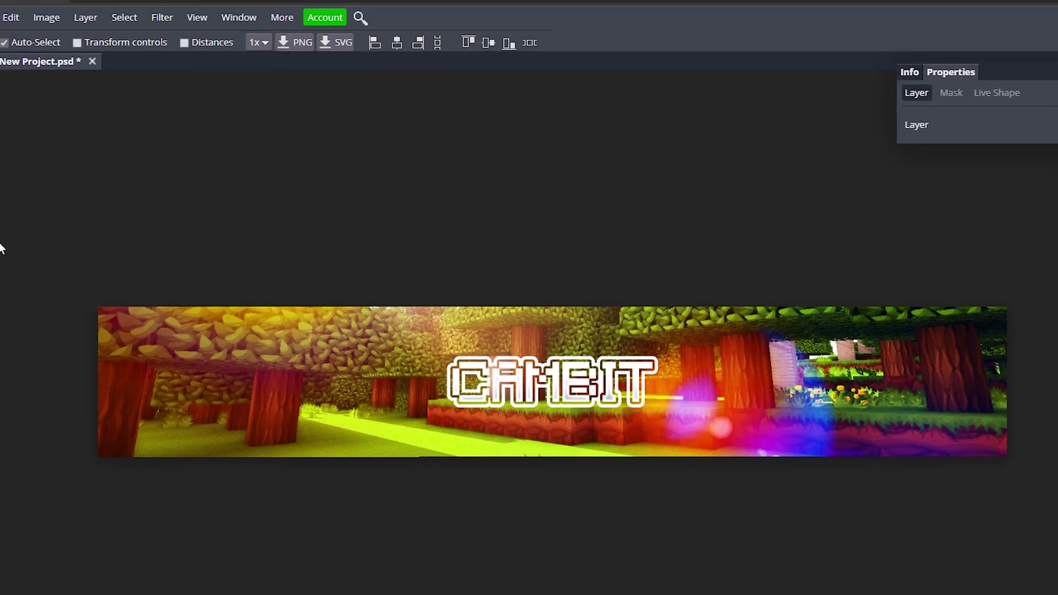
Set up the Brush tool with the Soft Mechanical 24 pixels preset enlarged to 1000 px
click(11, 243)
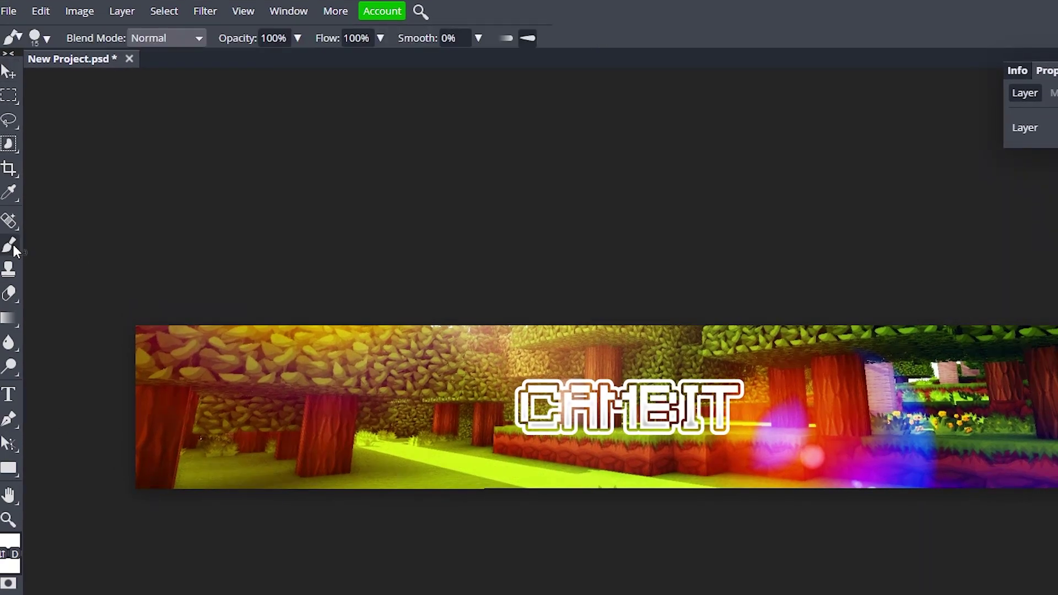
click(43, 39)
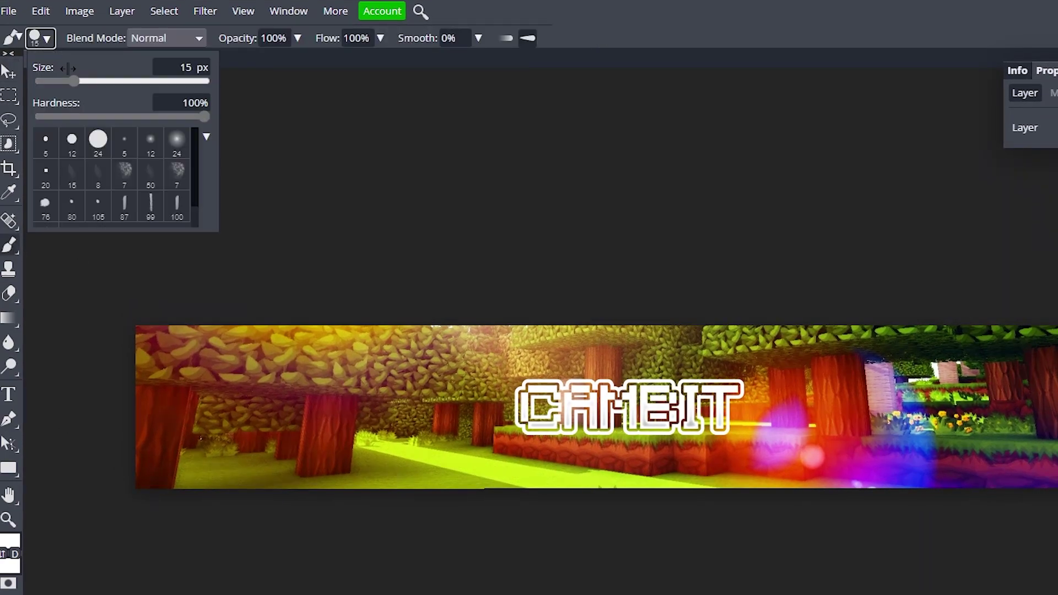
drag(77, 82, 207, 81)
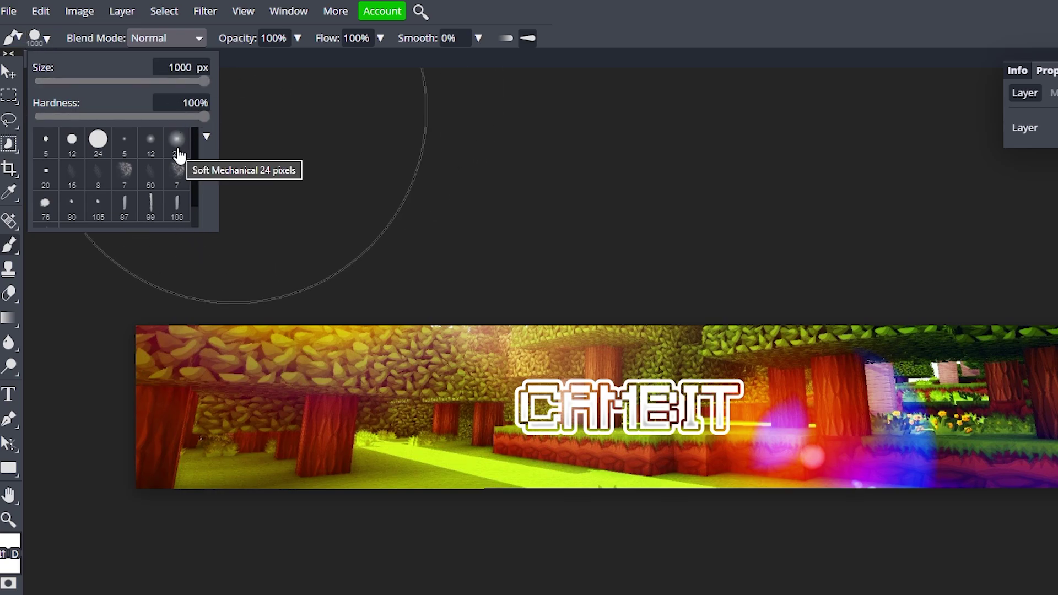
click(177, 152)
drag(83, 82, 206, 81)
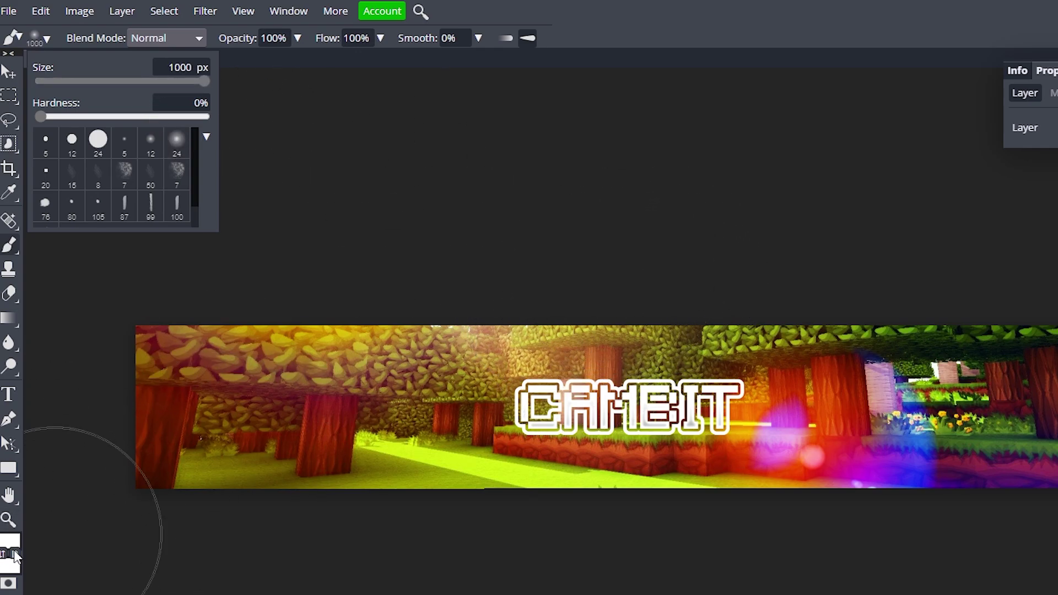
Try painting a soft white glow along the banner's upper edge above the title
click(609, 248)
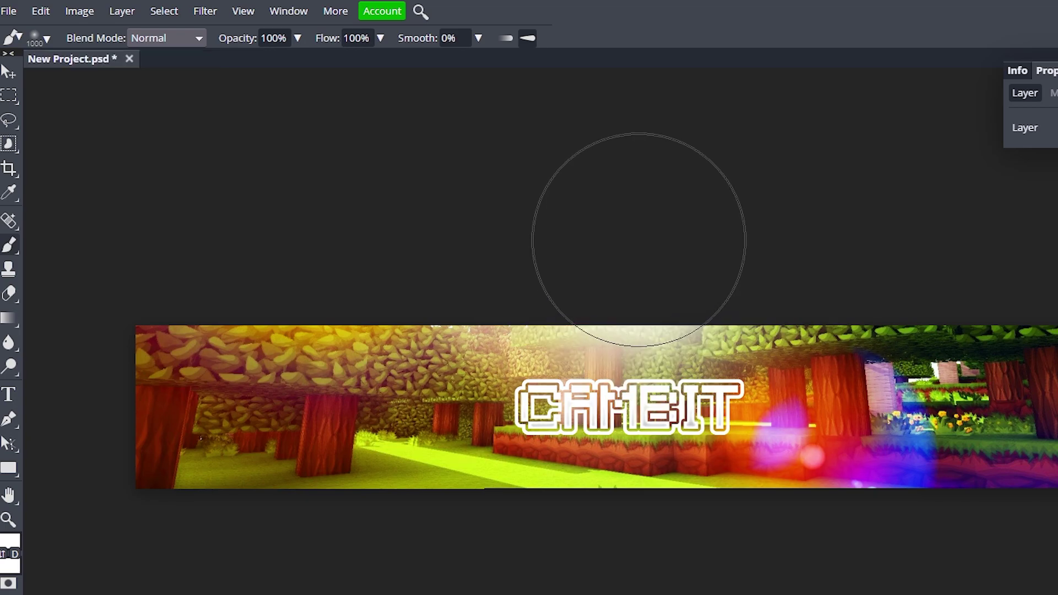
key(ctrl+z)
click(640, 216)
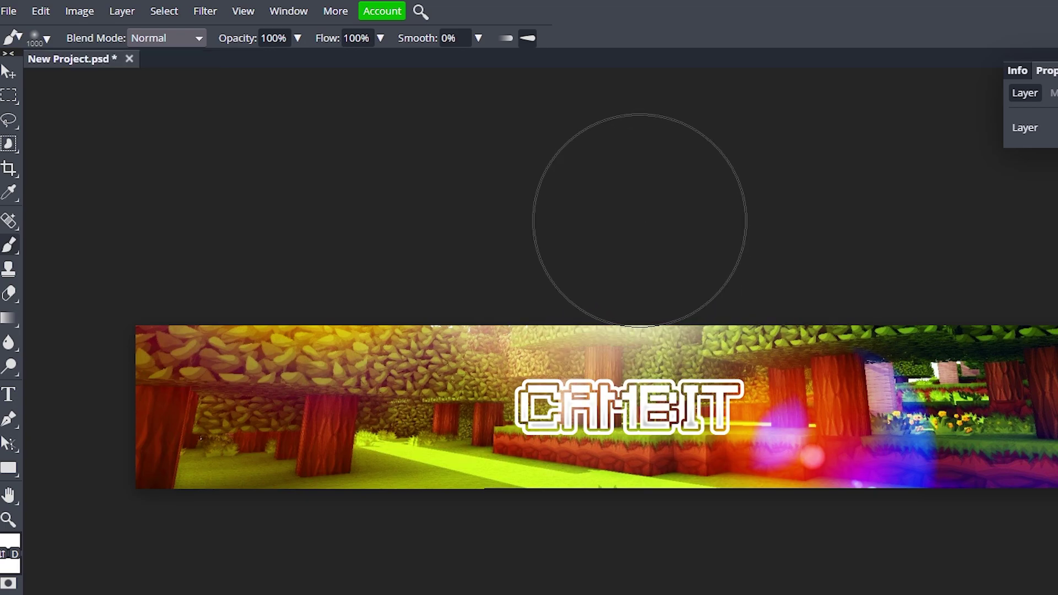
Set the foreground colour to a pale warm yellow, fff1bf, testing one dab above the title while choosing the shade
click(10, 543)
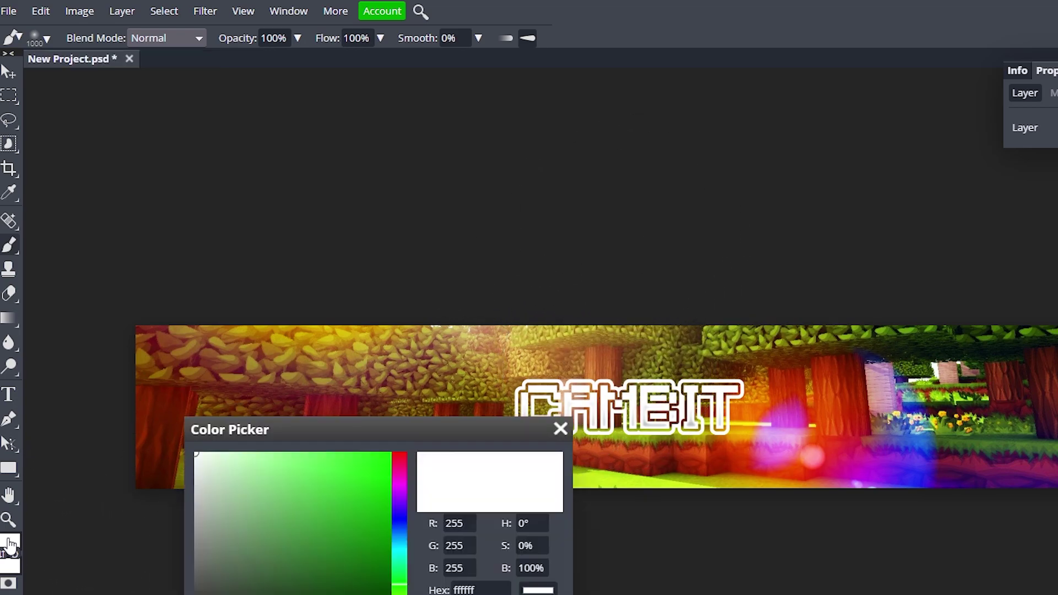
drag(399, 584, 399, 594)
drag(314, 455, 278, 434)
drag(399, 592, 399, 594)
mouse_move(320, 452)
mouse_down()
mouse_move(323, 425)
mouse_move(266, 395)
mouse_up()
key(Return)
click(634, 241)
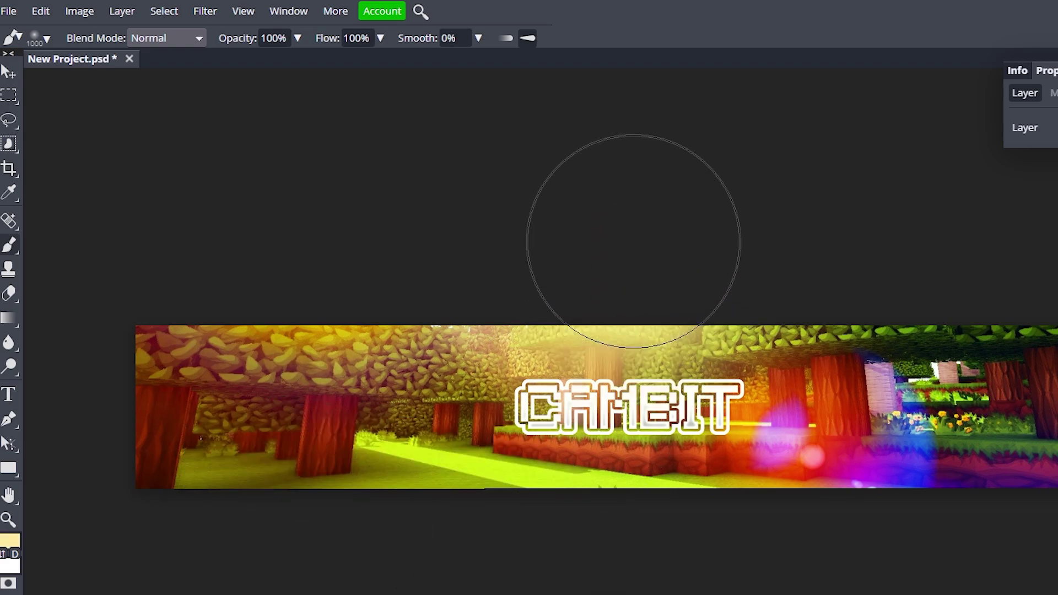
click(10, 541)
click(246, 450)
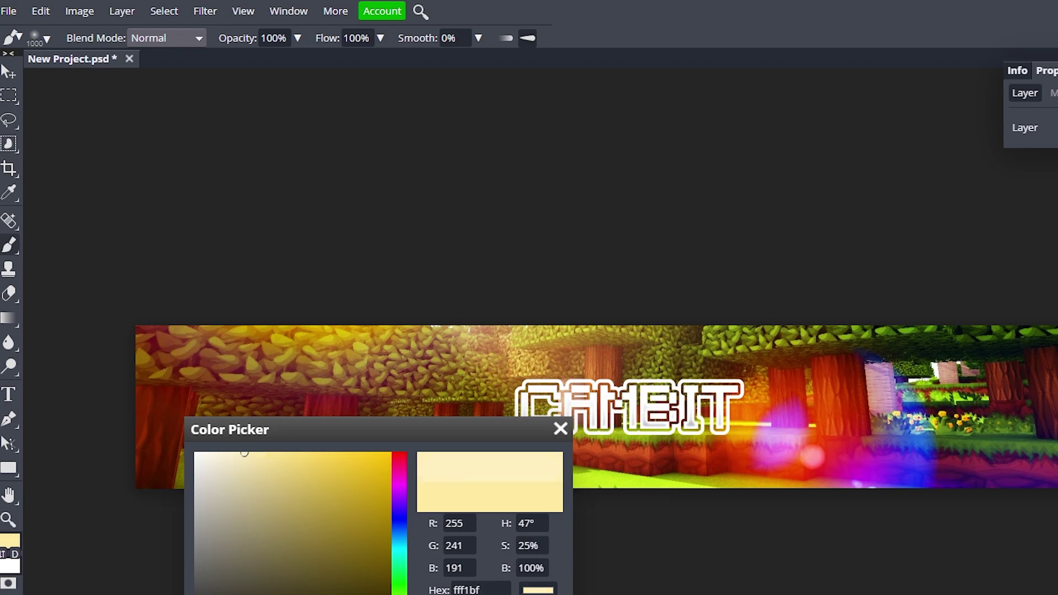
key(Return)
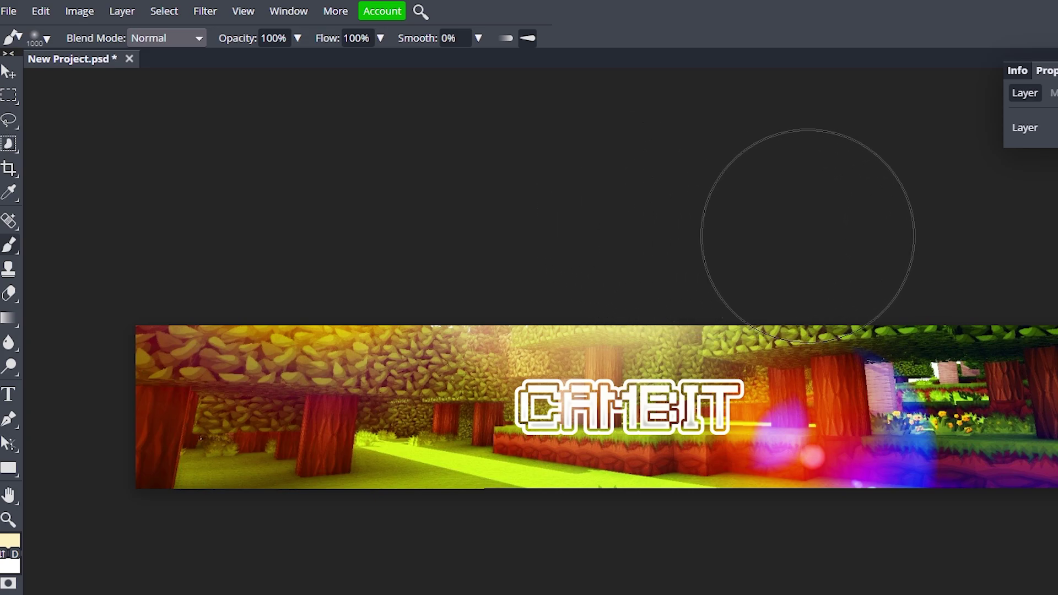
Try pale-yellow glow dabs along the banner's upper edge, undoing the rejected ones and keeping a soft one centred above the title
key(ctrl+z)
click(509, 378)
key(ctrl+z)
click(491, 231)
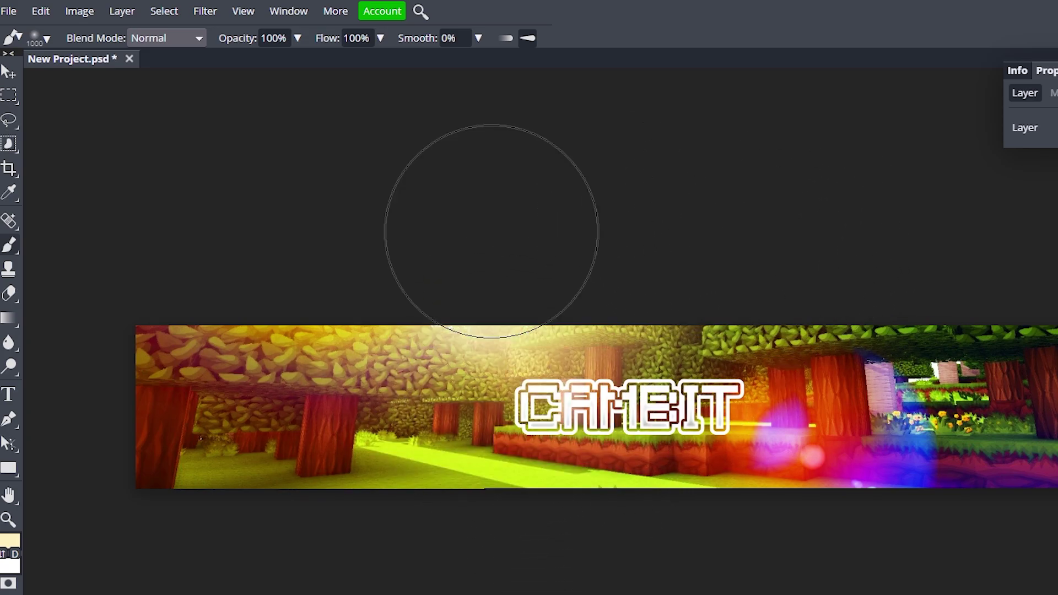
key(ctrl+z)
click(512, 258)
key(ctrl+z)
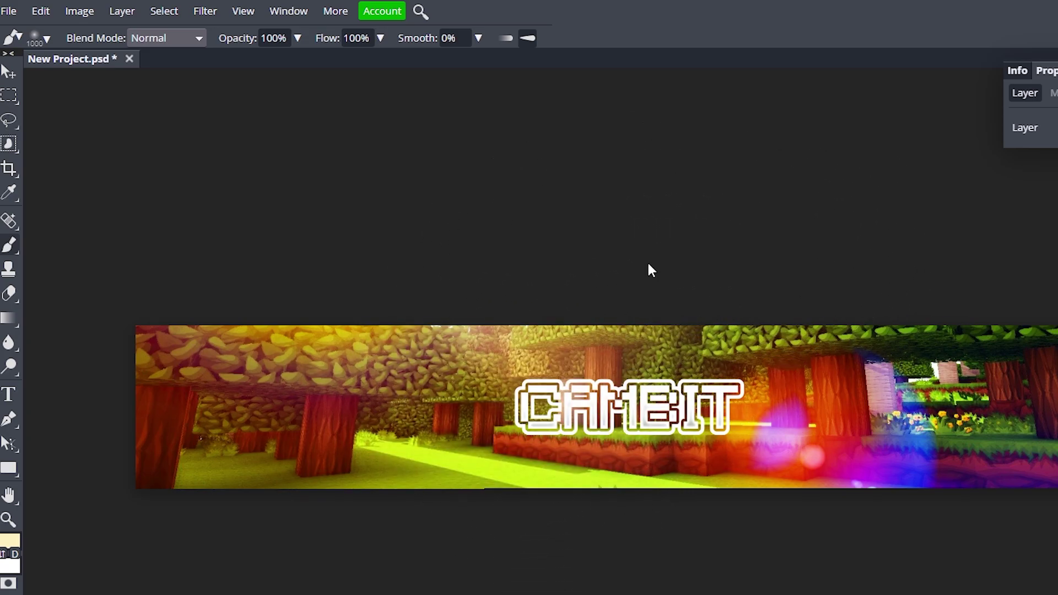
click(602, 253)
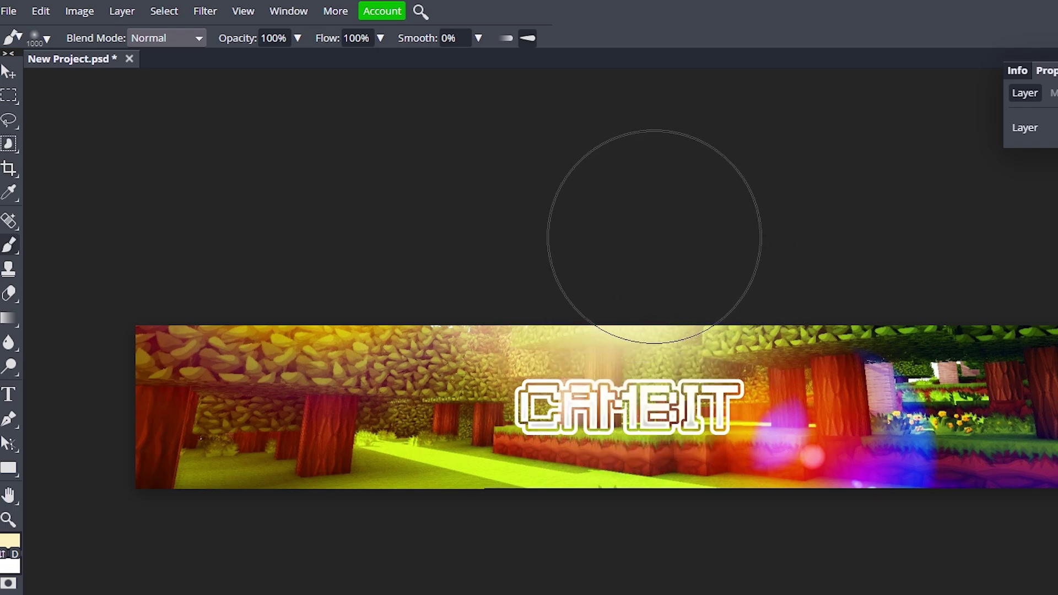
key(ctrl+z)
click(629, 231)
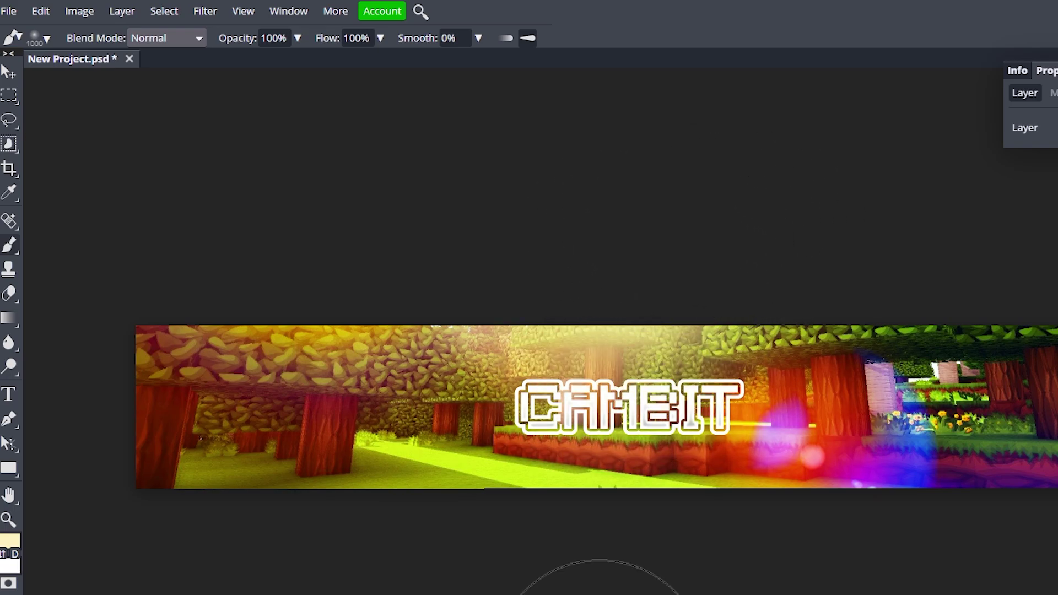
Select the CAMBIT title text and try a horizontal Rise warp with a 3% bend
click(16, 79)
double_click(625, 405)
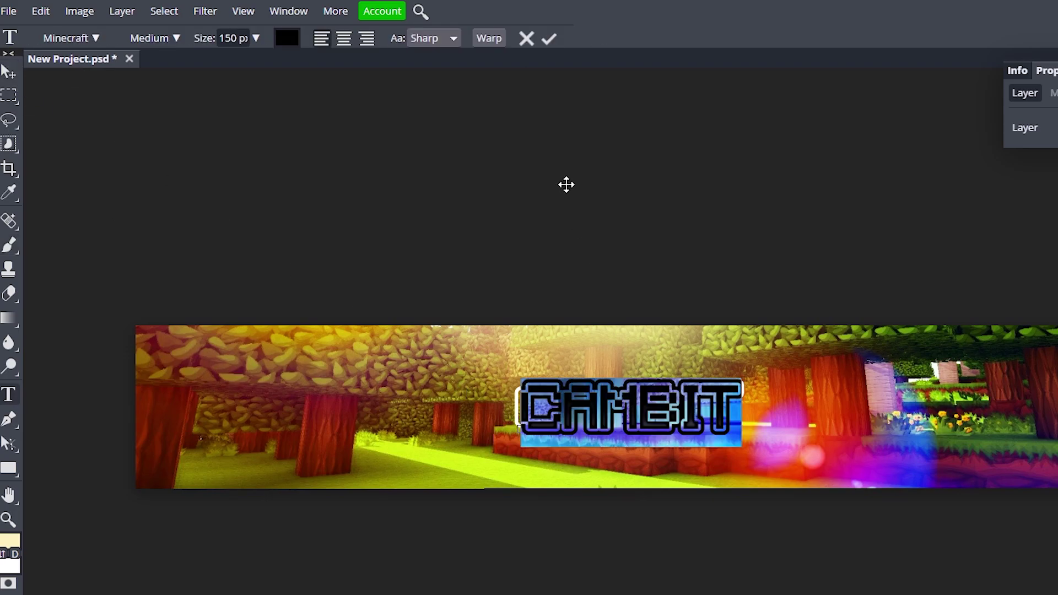
click(494, 40)
click(219, 168)
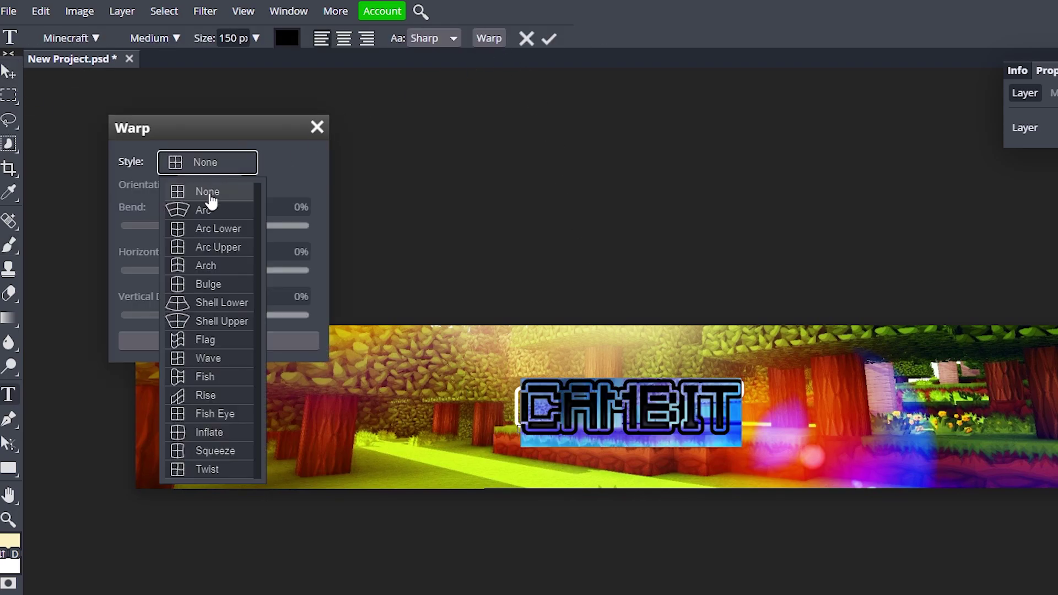
click(215, 393)
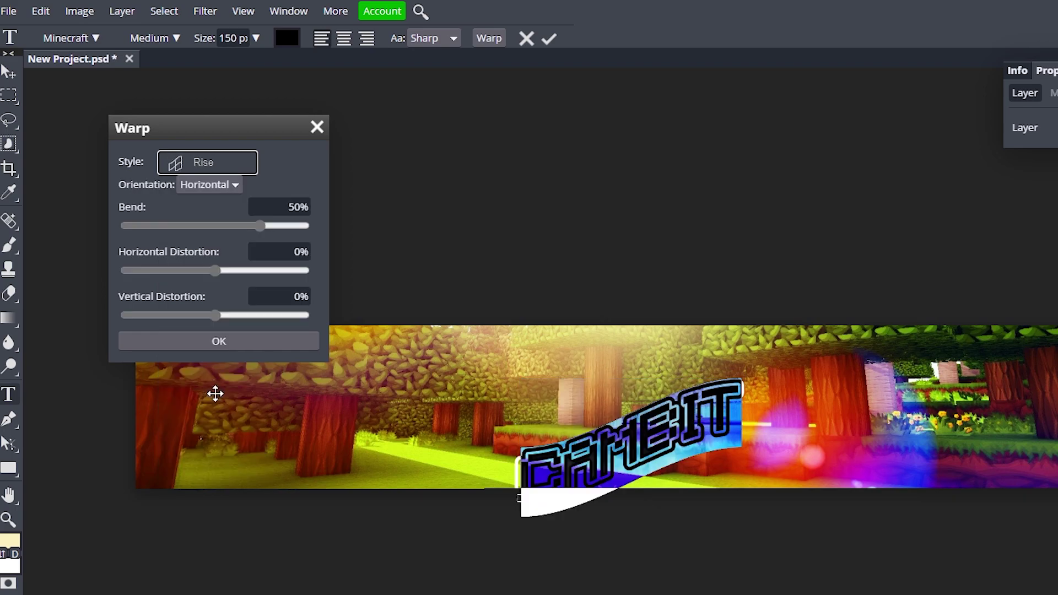
drag(259, 225, 218, 234)
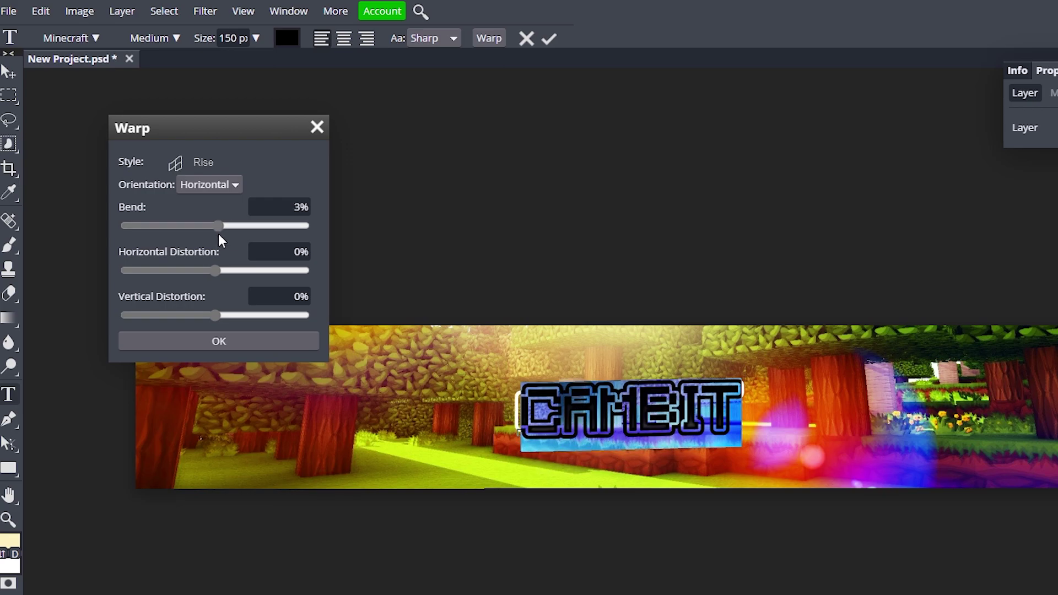
Change the title's warp style to Flag with a 7% bend and apply it
click(204, 171)
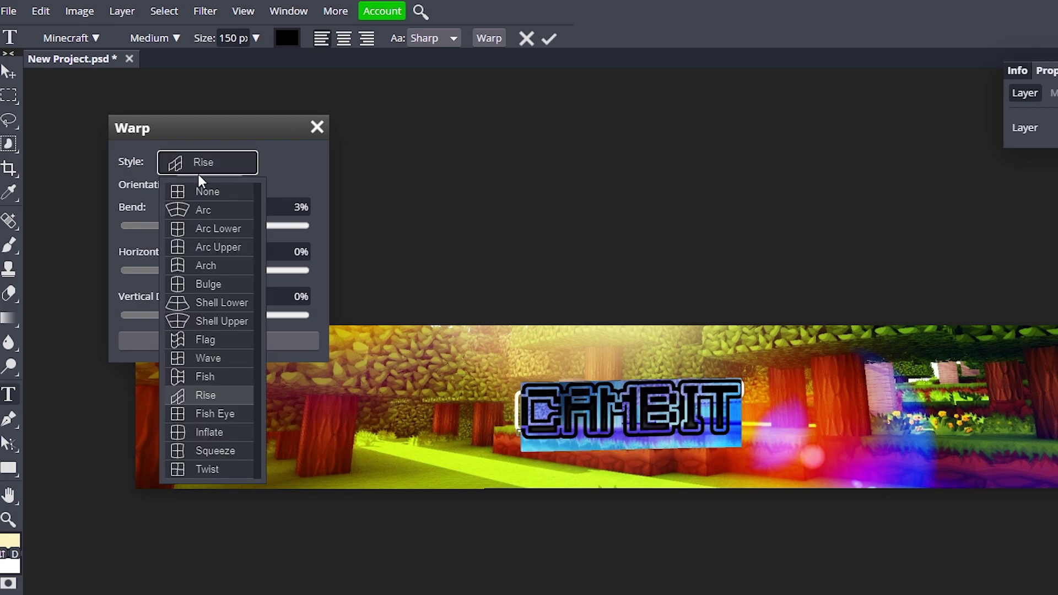
click(227, 338)
mouse_move(221, 236)
mouse_down()
mouse_move(231, 230)
mouse_move(219, 230)
mouse_up()
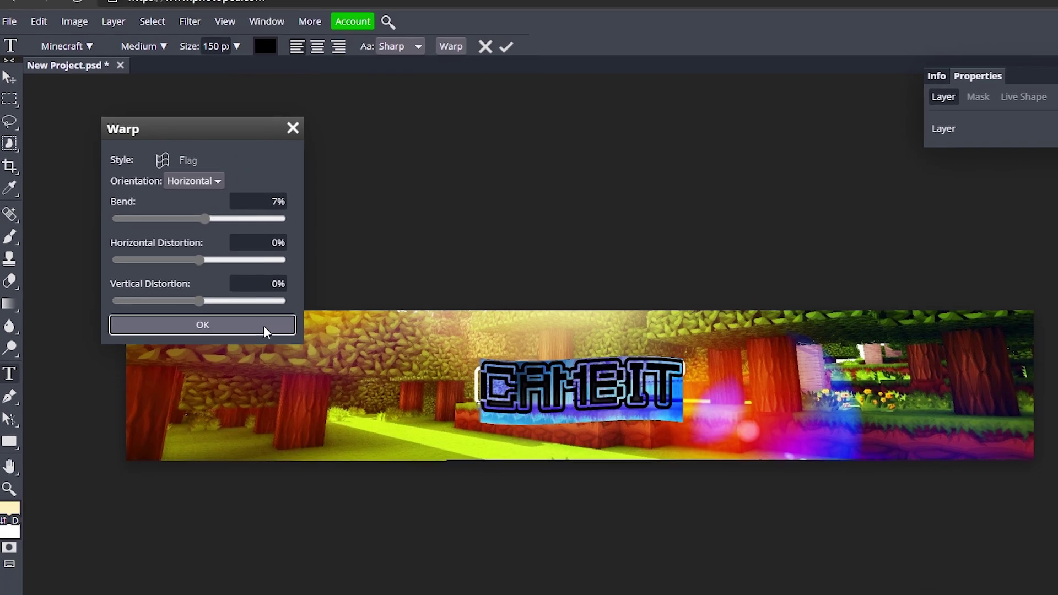
click(263, 326)
click(505, 46)
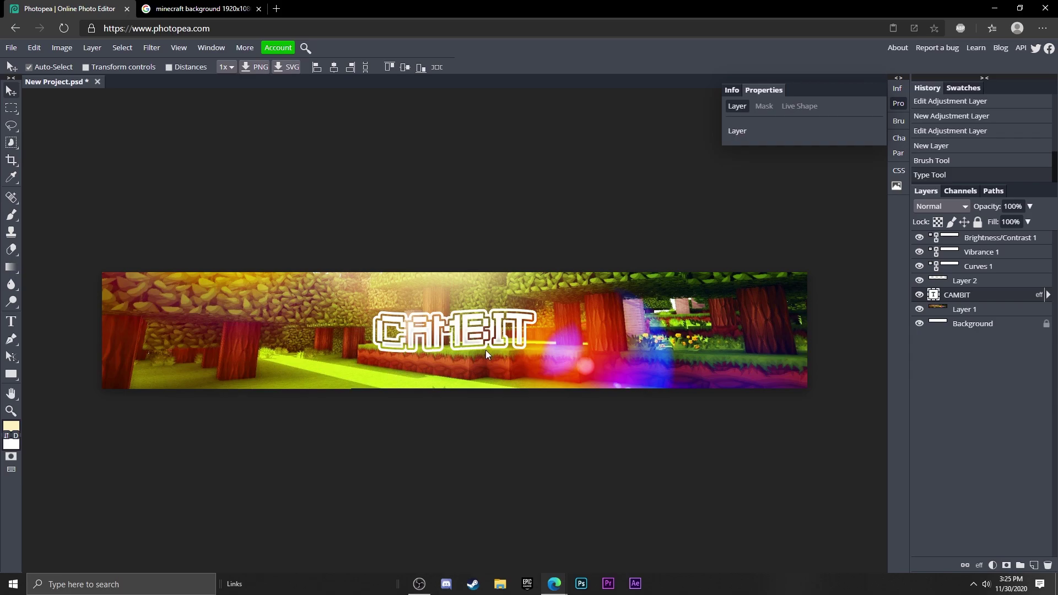
Nudge the warped title slightly upward, and undo both the move and the text warp
drag(484, 346, 485, 343)
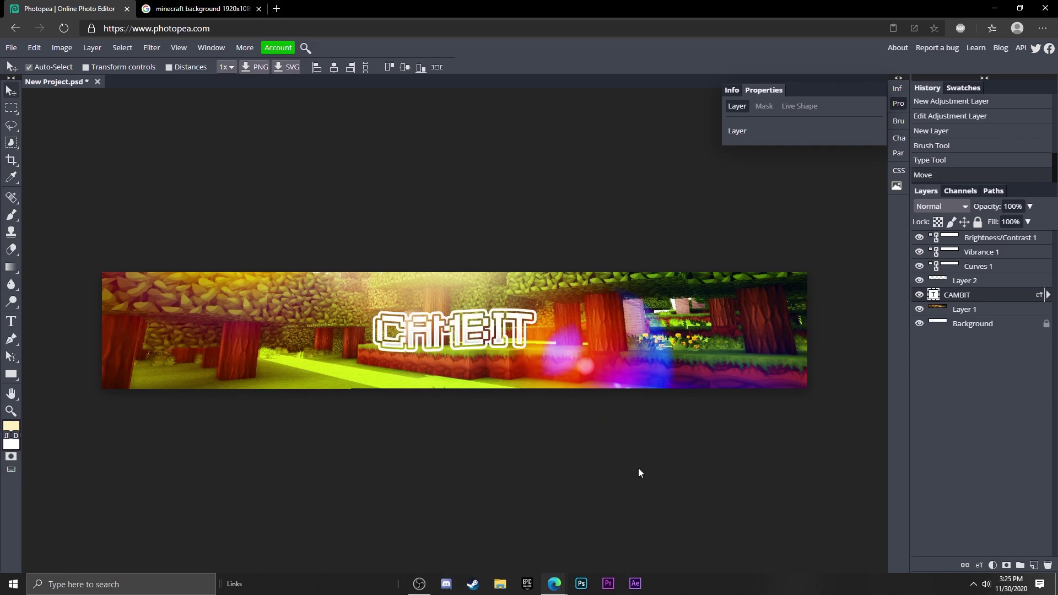
key(ctrl+z)
key(ctrl+z)
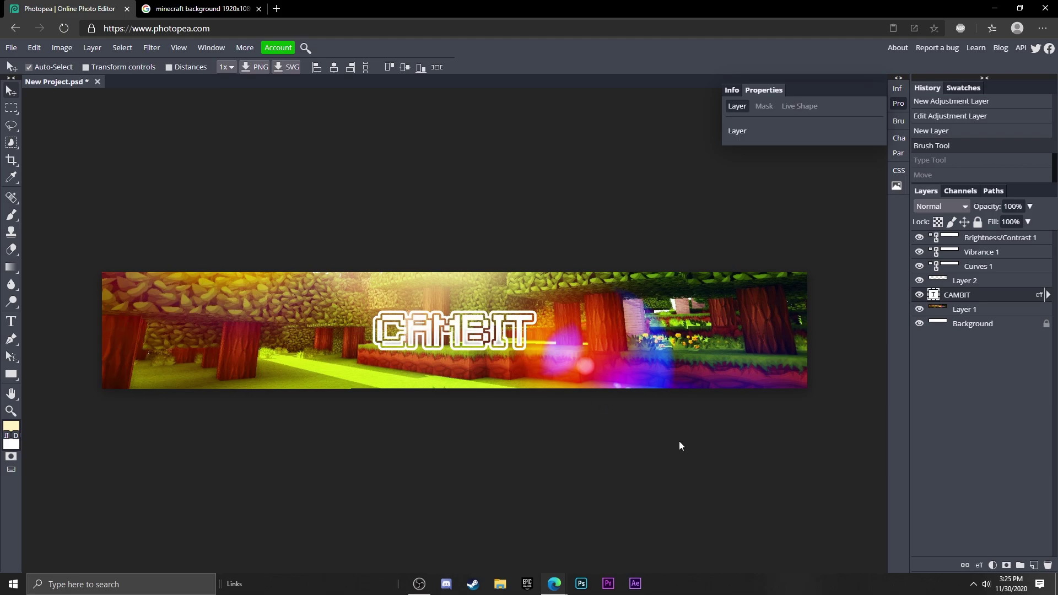
Set the Brightness/Contrast 1 layer to brightness 14 and contrast 39, and select Layer 2
click(932, 241)
drag(808, 195, 864, 201)
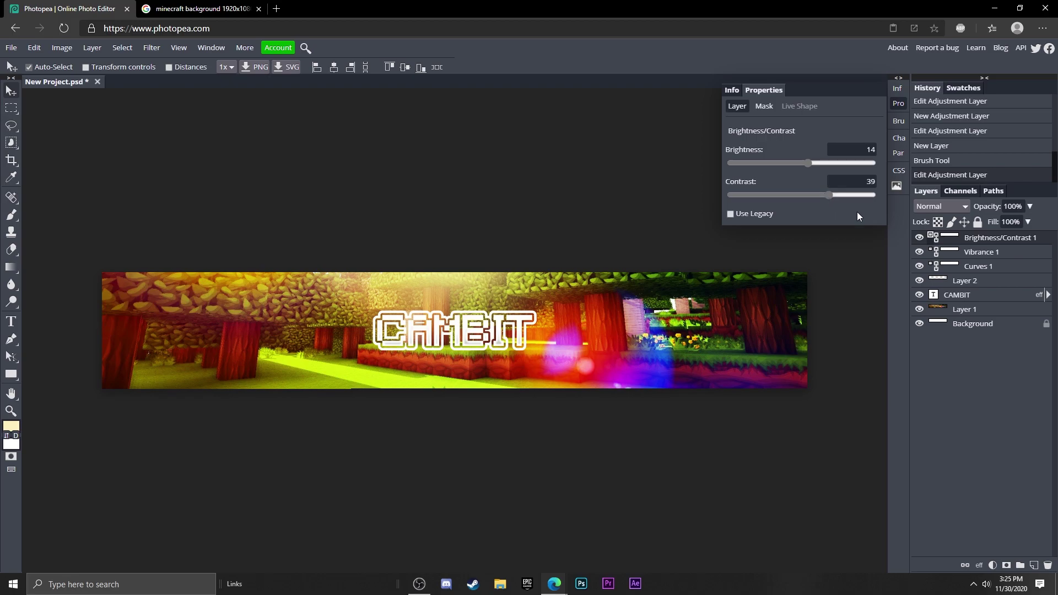
click(939, 281)
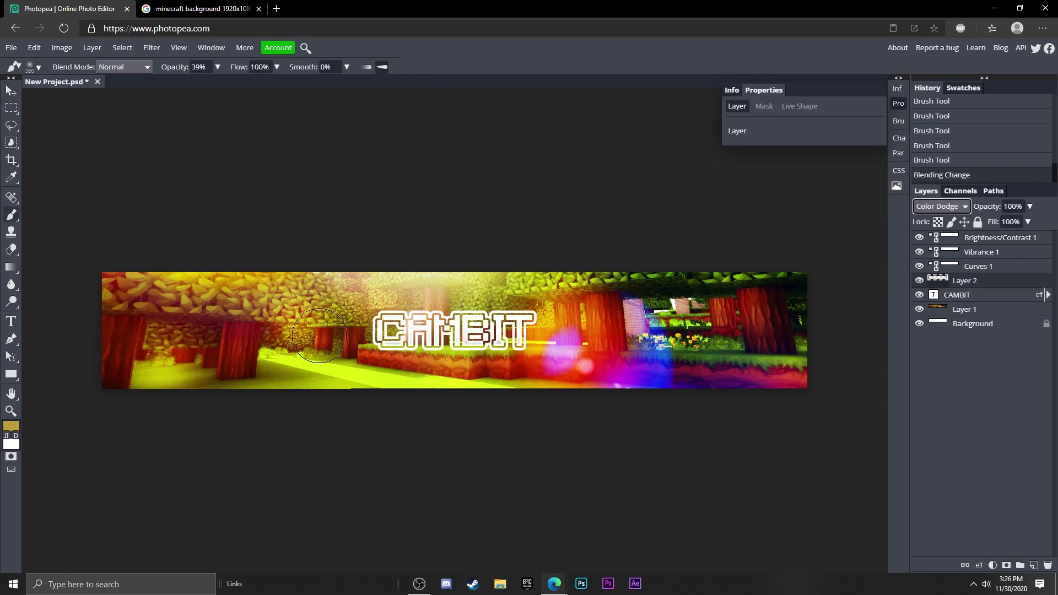
Add an empty layer above Layer 2 and set the Brush tool's foreground colour to black
click(11, 410)
click(477, 334)
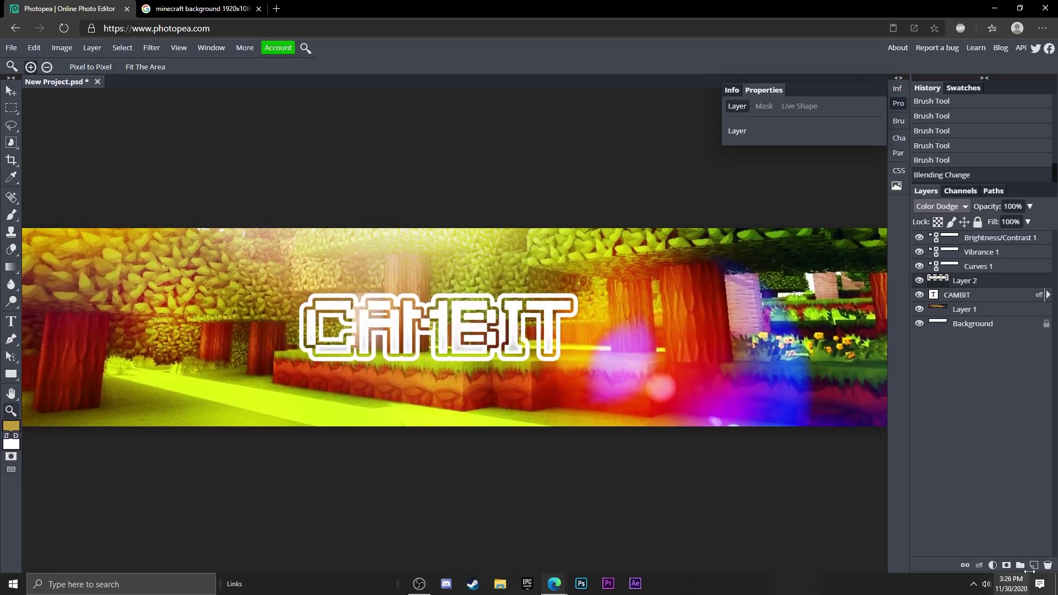
click(1034, 566)
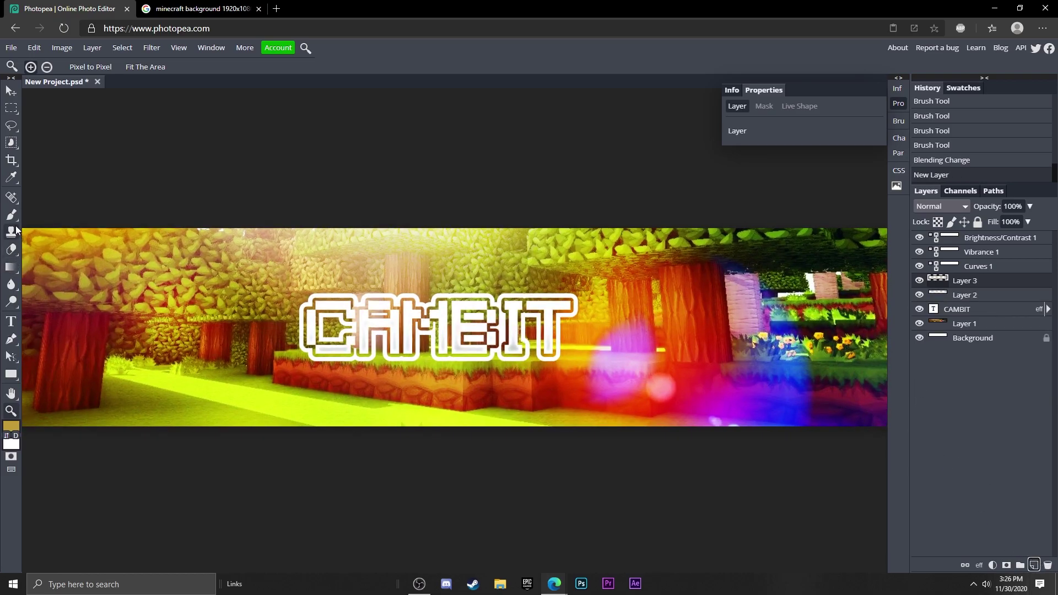
click(11, 214)
click(11, 426)
click(145, 501)
click(336, 493)
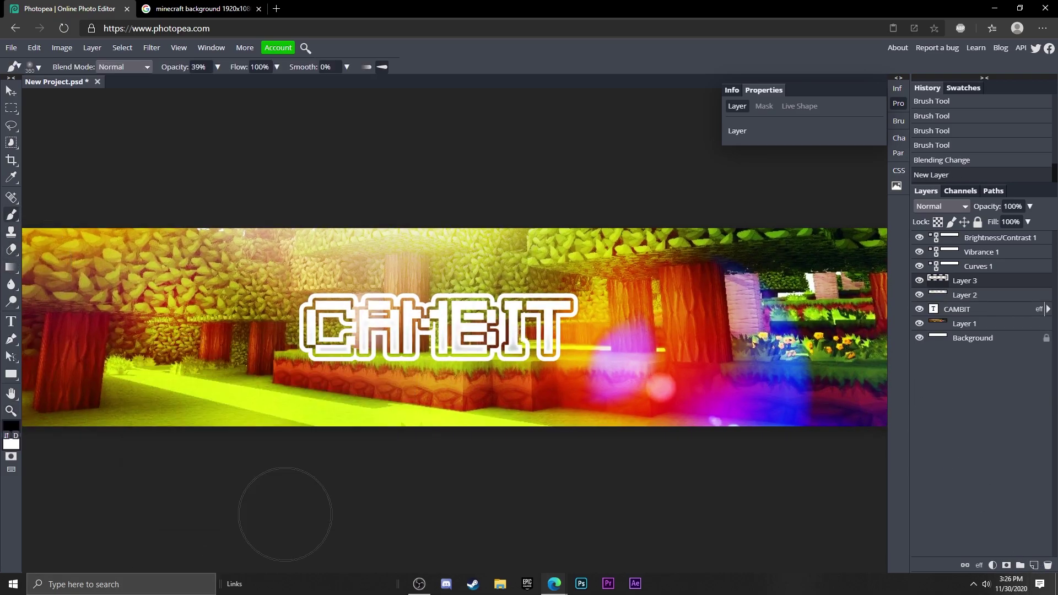
Move Layer 3 below the CAMBIT text layer and brush black shading behind the title, undoing an unwanted stroke
drag(920, 287, 986, 319)
mouse_move(330, 326)
mouse_down()
mouse_move(372, 319)
mouse_move(349, 325)
mouse_move(364, 320)
mouse_move(360, 330)
mouse_move(323, 318)
mouse_move(323, 335)
mouse_move(556, 325)
mouse_up()
key(ctrl+z)
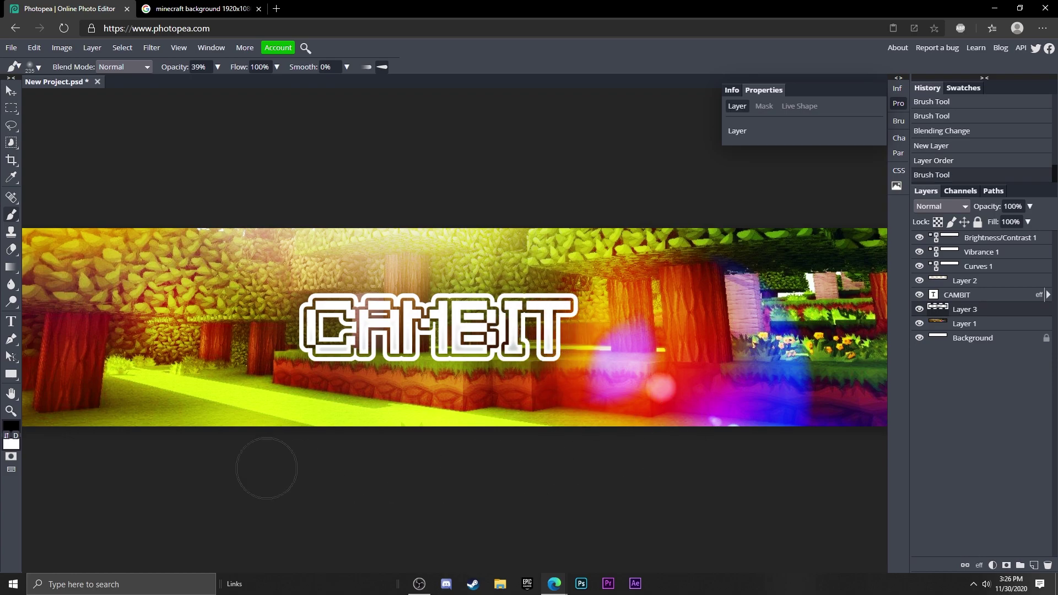
Try Color Dodge on Layer 3, settle on the Multiply blend mode, and set the layer's opacity to 58%
click(13, 413)
mouse_move(184, 380)
mouse_down()
mouse_move(156, 381)
mouse_move(166, 382)
mouse_up()
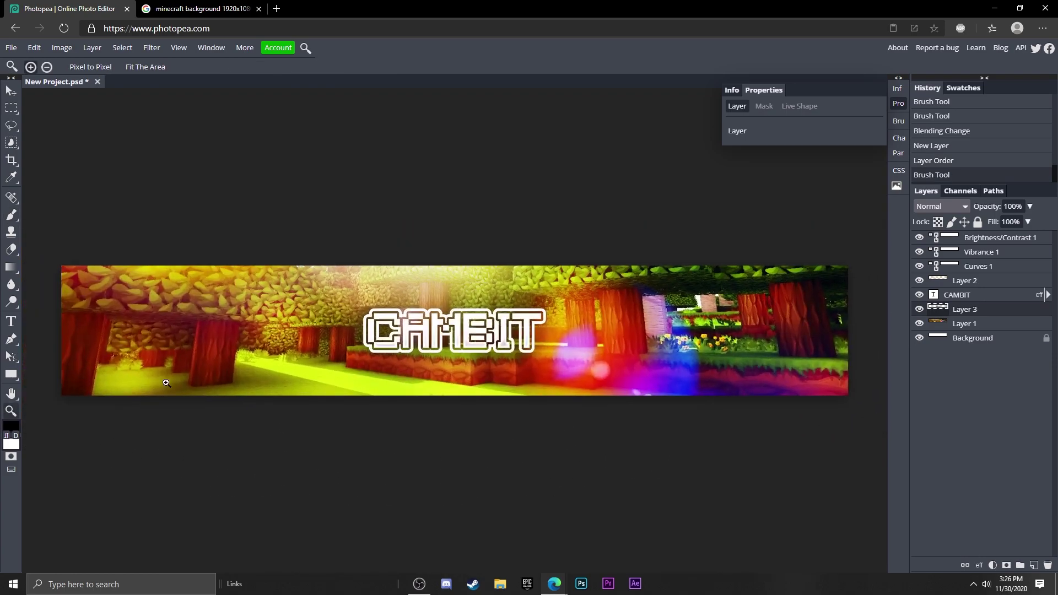
click(939, 206)
click(935, 338)
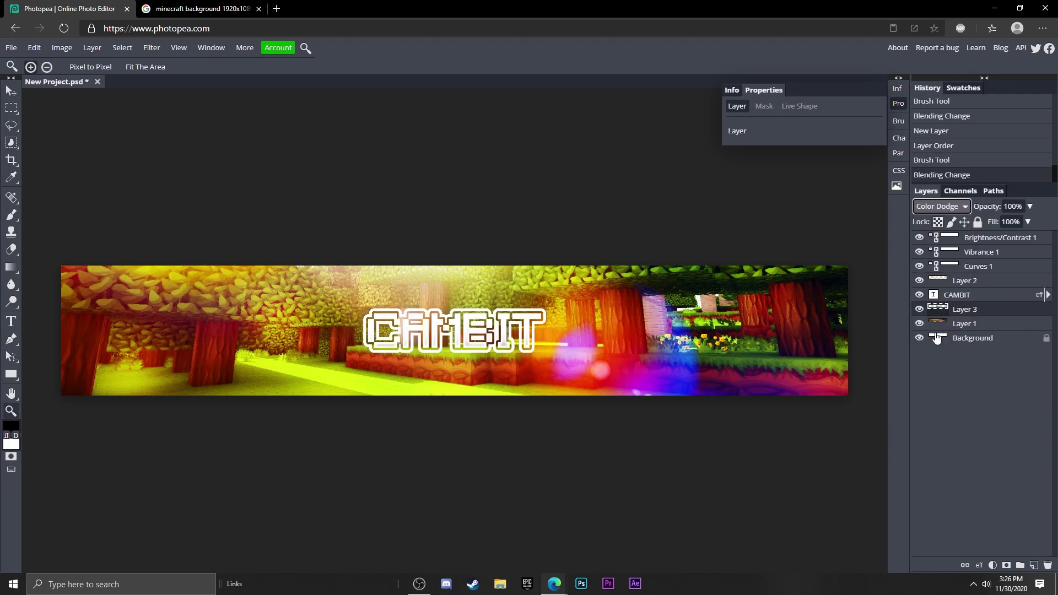
click(939, 207)
click(949, 261)
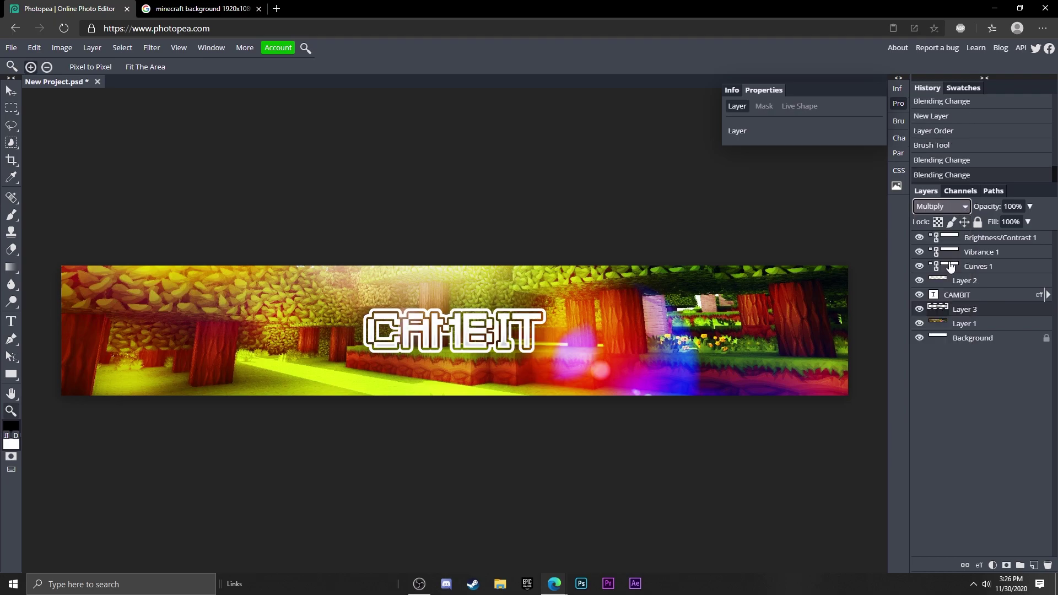
click(1030, 207)
drag(1011, 222, 1001, 222)
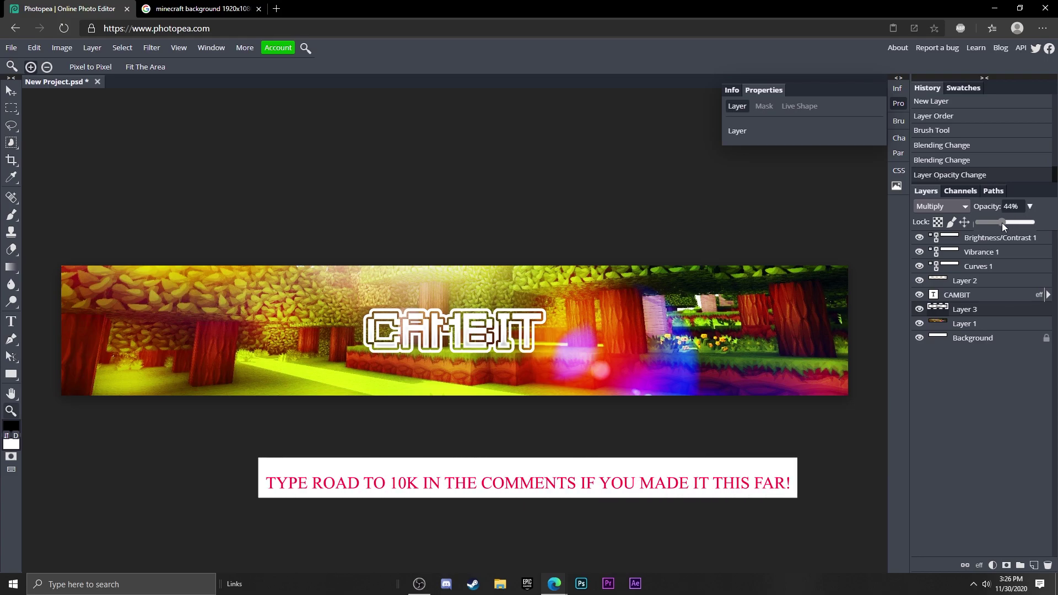
click(919, 309)
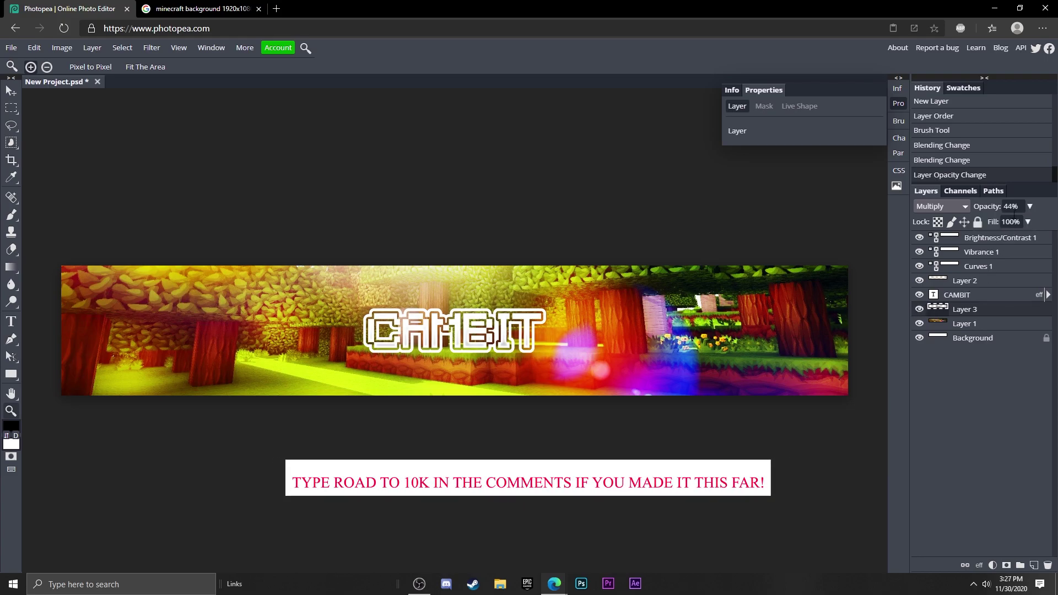
click(1030, 206)
drag(1016, 221, 1009, 221)
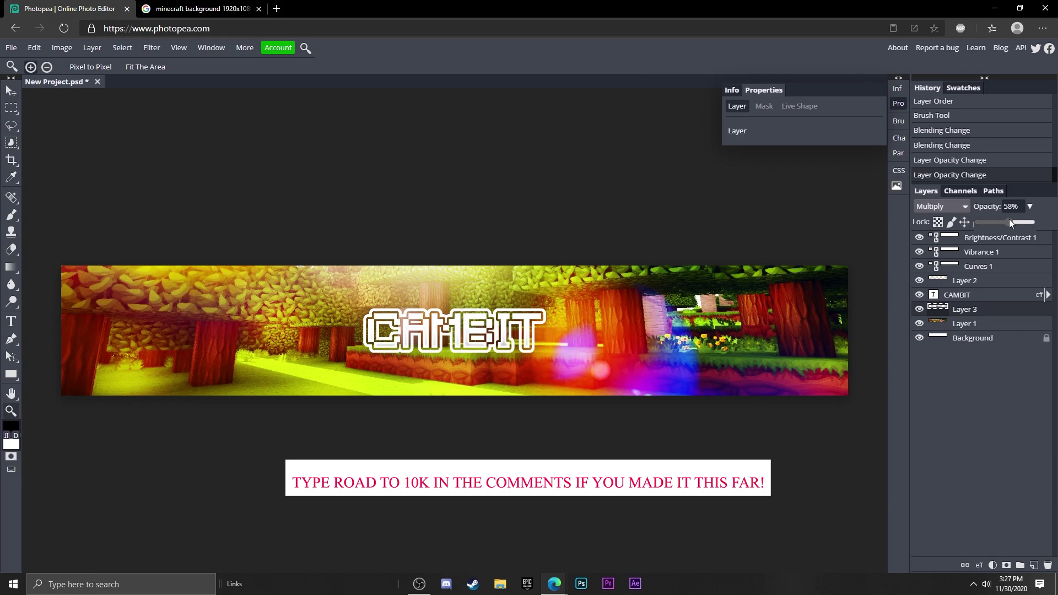
Brush more black shading onto Layer 3, compare the banner with and without the layer, and leave it hidden
key(b)
click(919, 309)
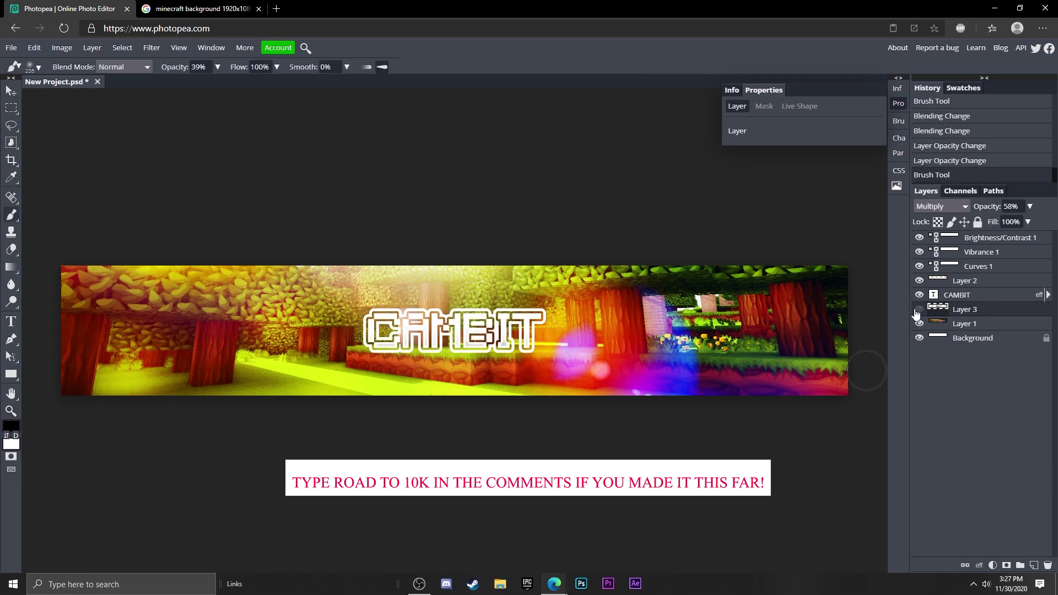
click(918, 310)
click(918, 310)
Add a drop shadow to the CAMBIT text layer and set its angle to 90°
double_click(999, 295)
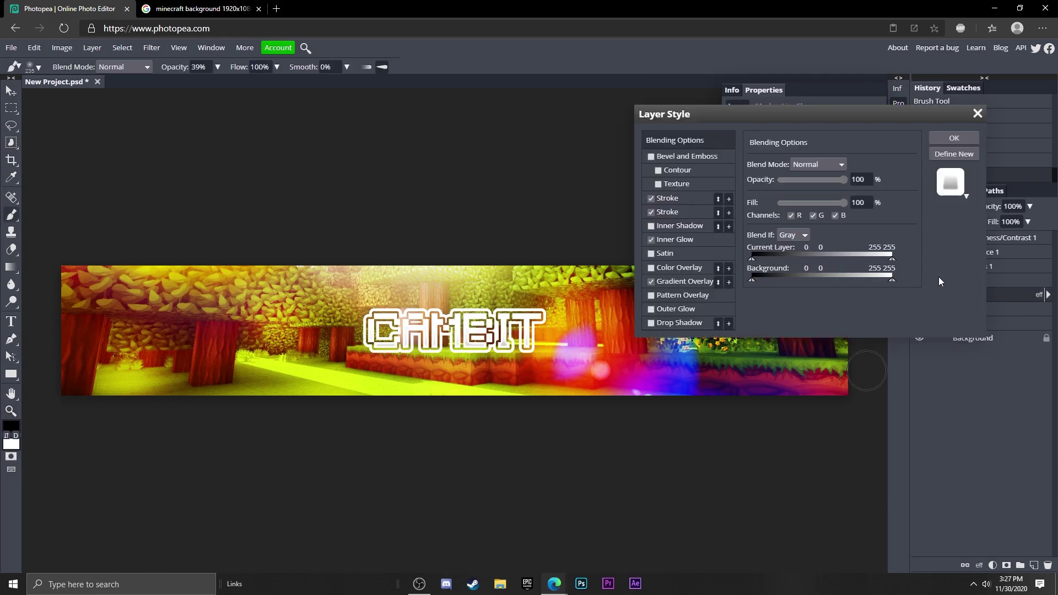
click(652, 324)
click(673, 323)
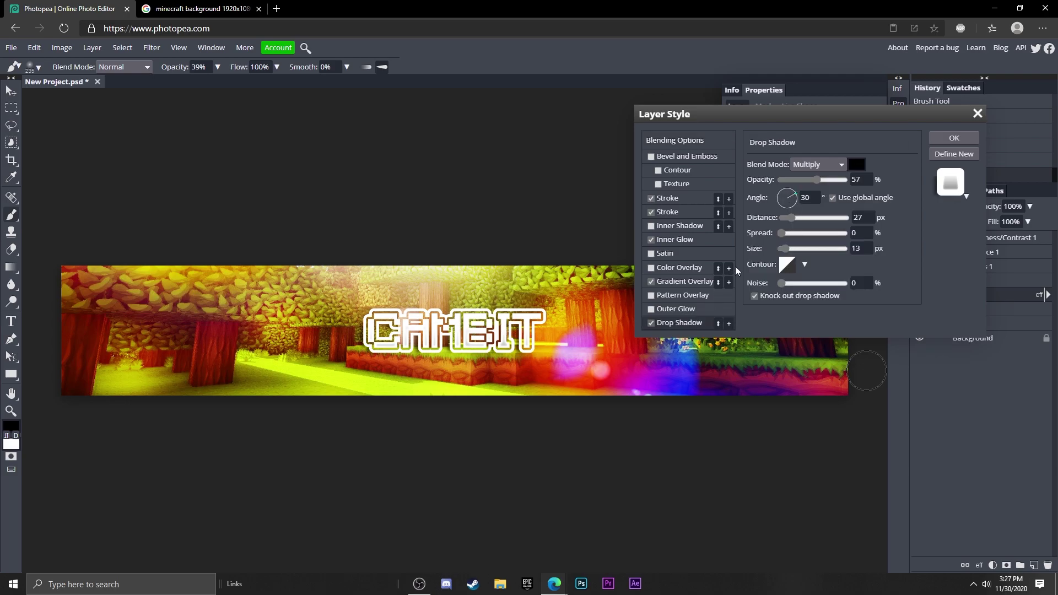
click(813, 199)
text(90)
key(Return)
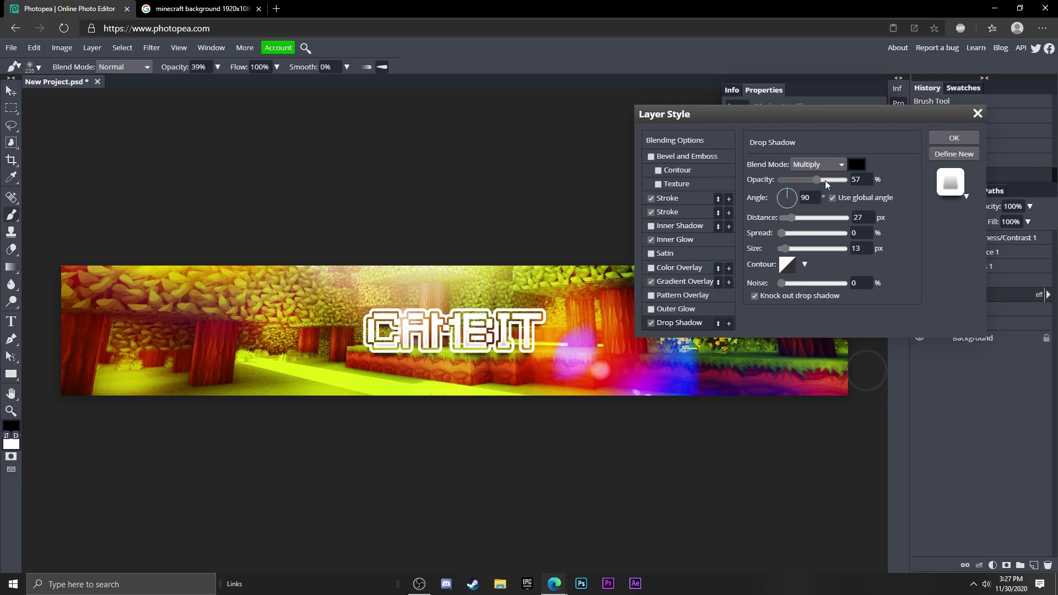
Adjust the title's drop shadow opacity, distance, spread and size, and apply the layer style
drag(824, 180, 802, 188)
click(790, 218)
click(785, 232)
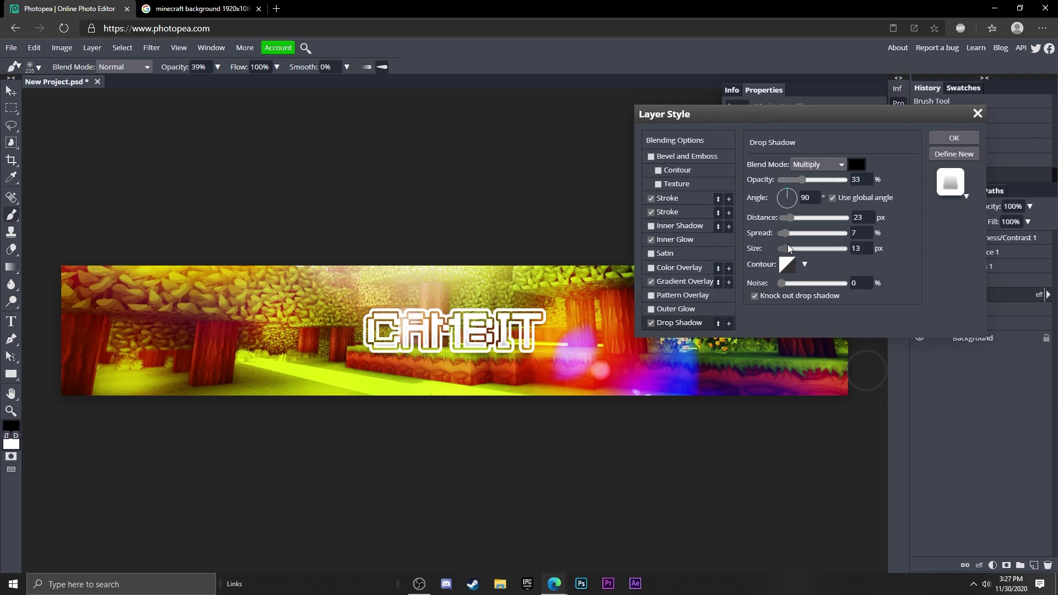
drag(788, 248, 789, 251)
click(794, 220)
click(790, 222)
mouse_move(790, 236)
mouse_down()
mouse_move(796, 246)
mouse_move(785, 246)
mouse_up()
mouse_move(801, 180)
mouse_down()
mouse_move(825, 186)
mouse_move(813, 188)
mouse_up()
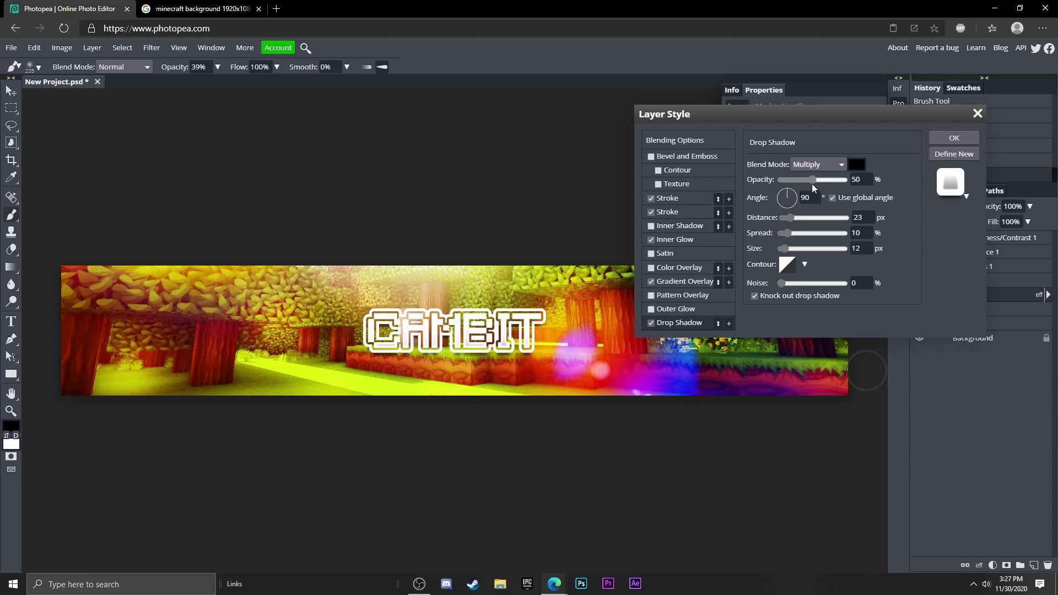
click(792, 233)
drag(793, 233, 801, 233)
click(790, 248)
key(Return)
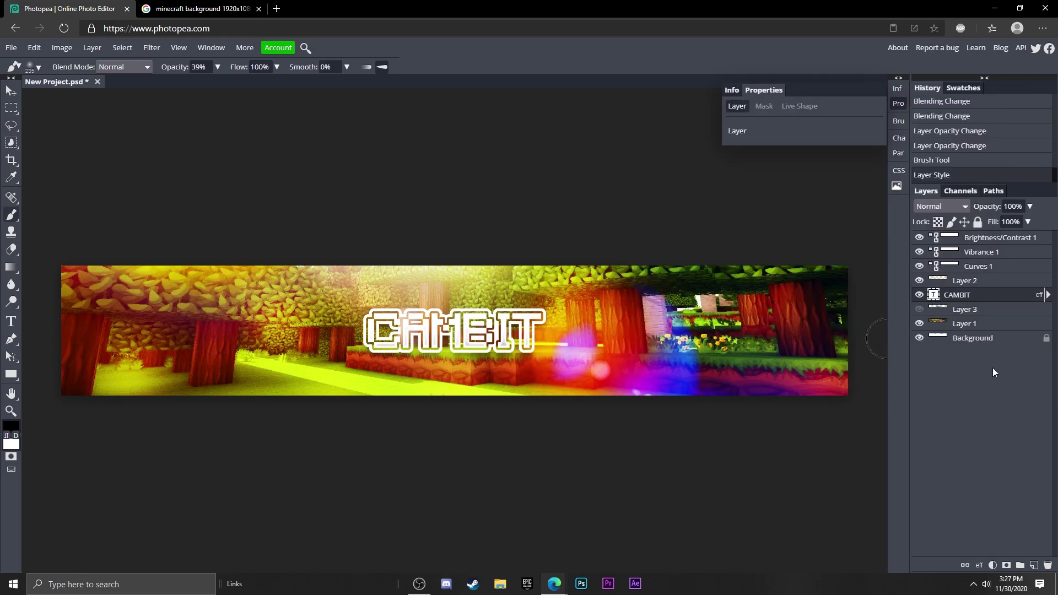
Select Layer 1 and extend the canvas height to 1440 px around the centred artwork
click(995, 325)
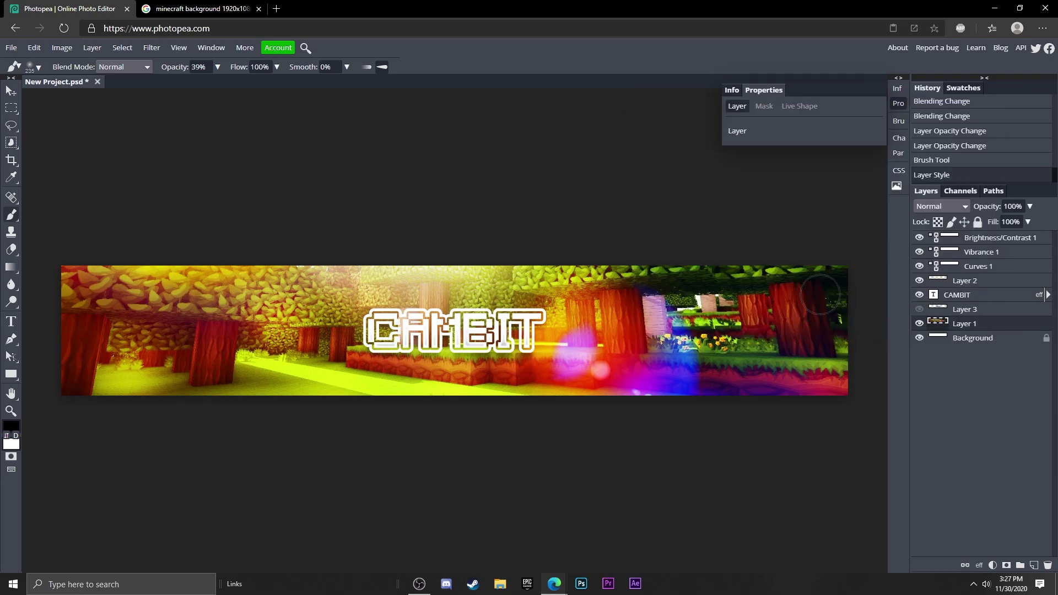
click(56, 49)
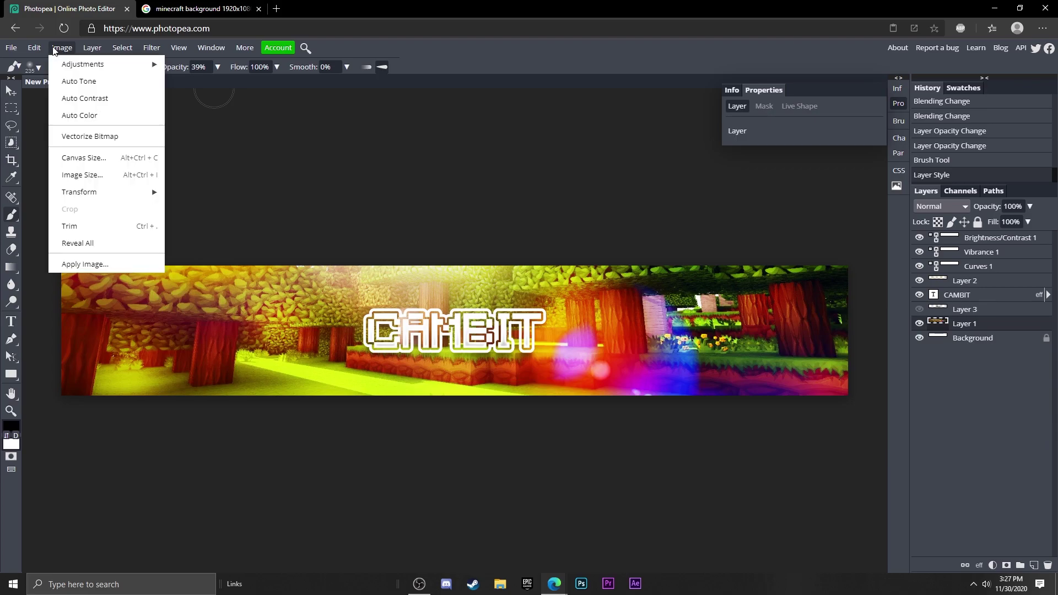
click(90, 158)
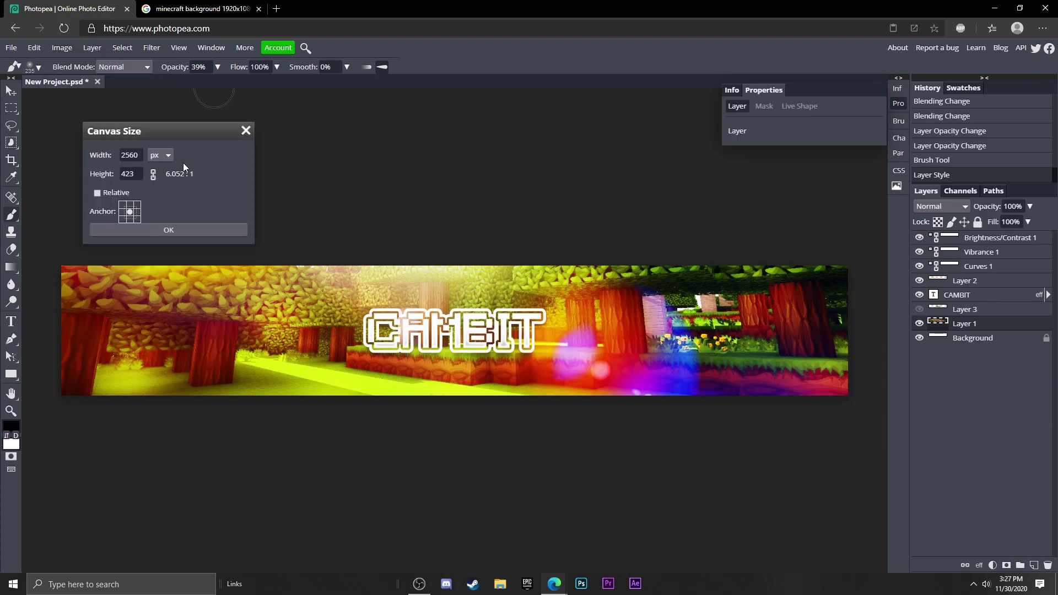
click(135, 173)
text(1440)
click(192, 228)
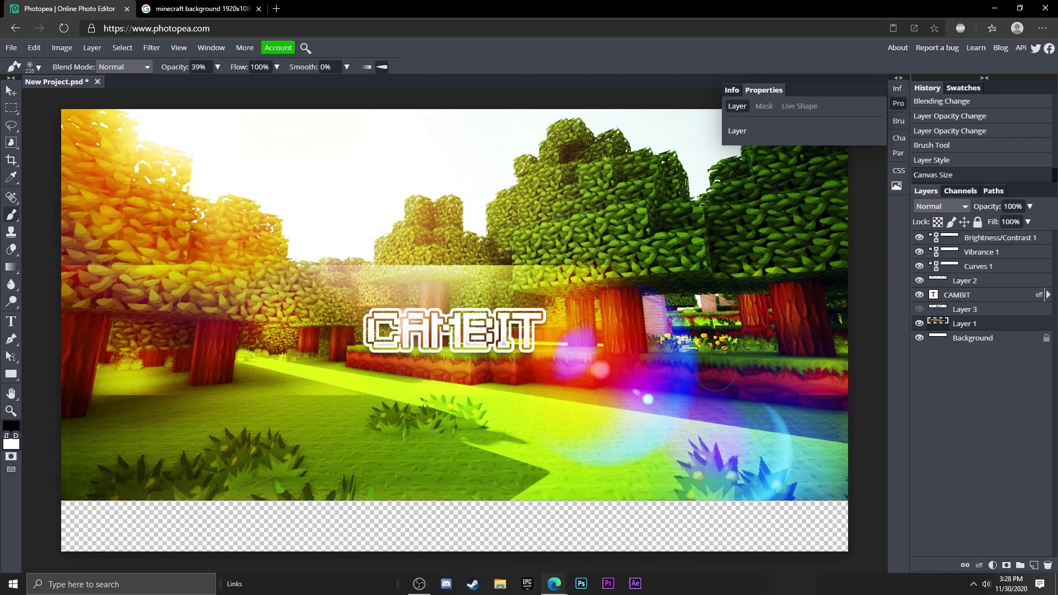
Draw a black-filled rectangle about 2577 × 508 px covering the canvas area above the banner strip
click(35, 48)
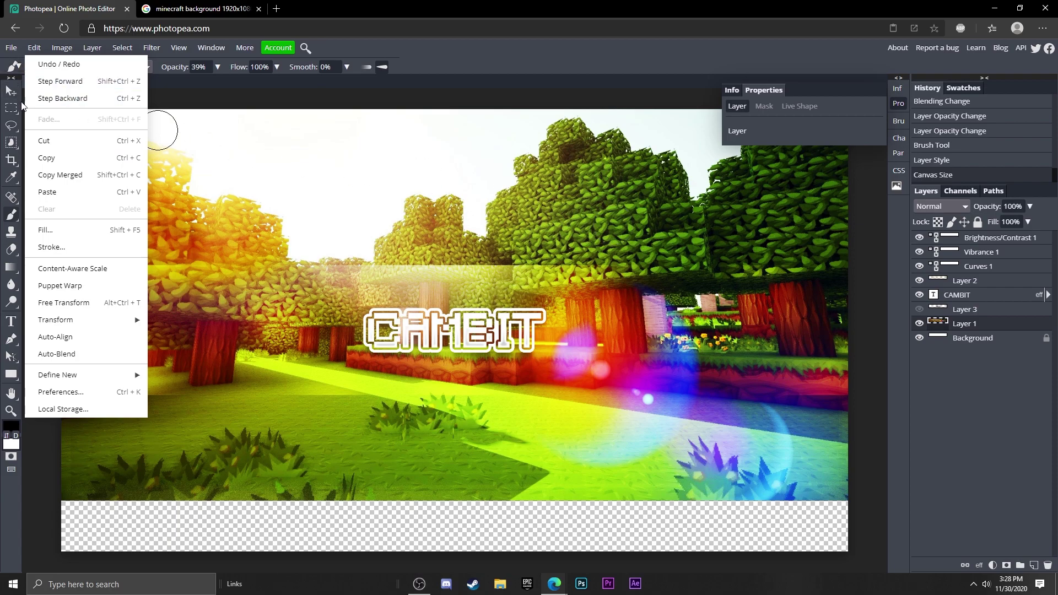
click(10, 373)
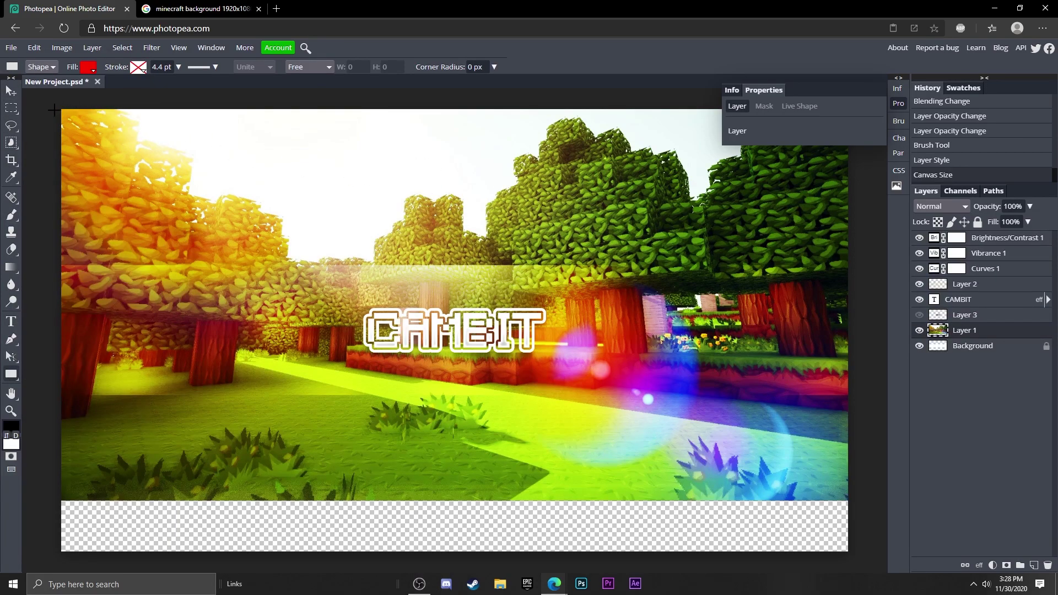
click(89, 67)
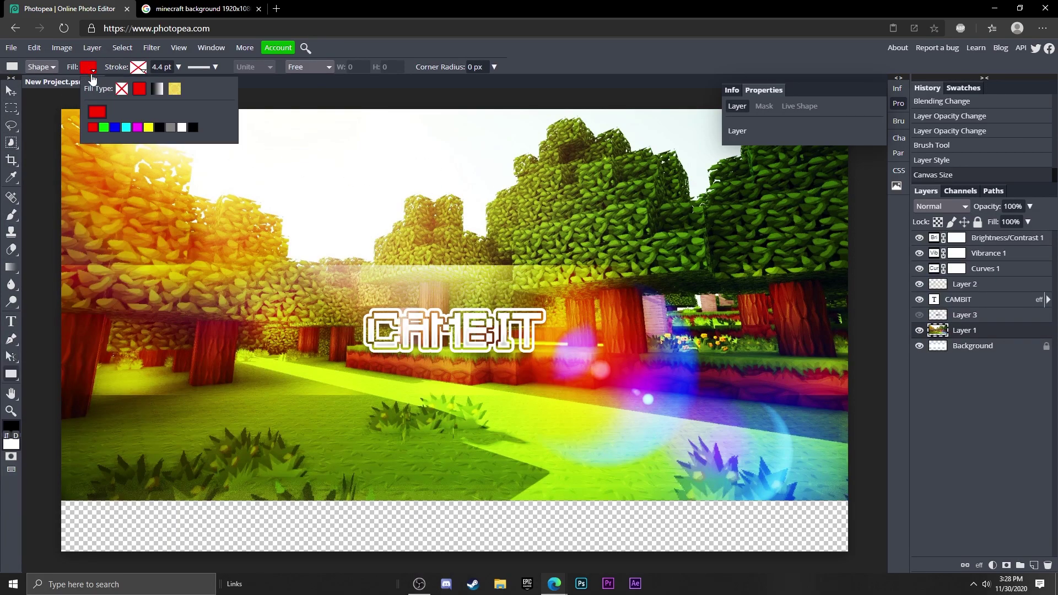
click(193, 127)
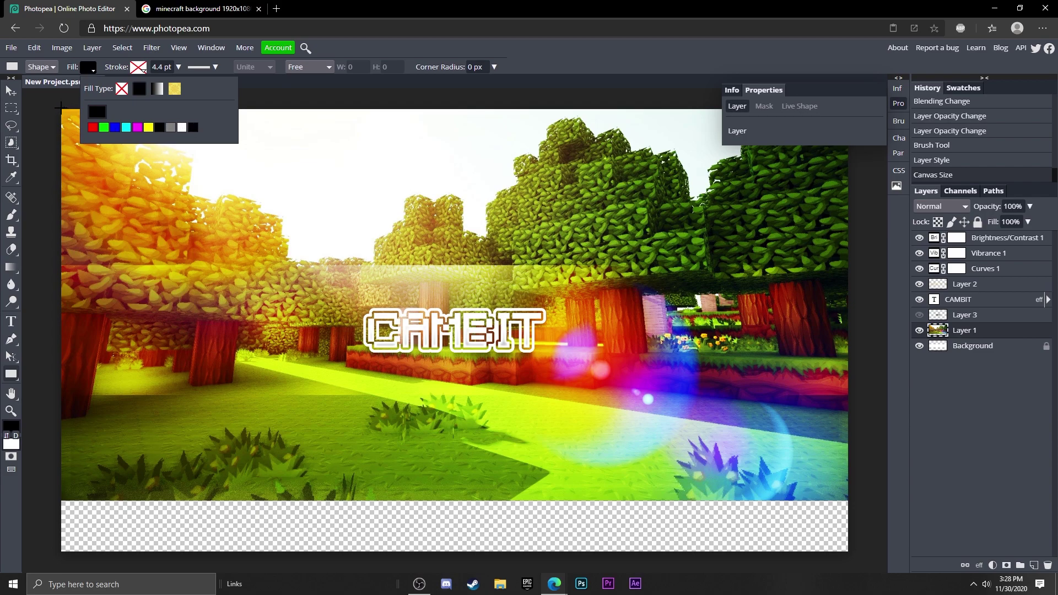
drag(60, 108, 851, 265)
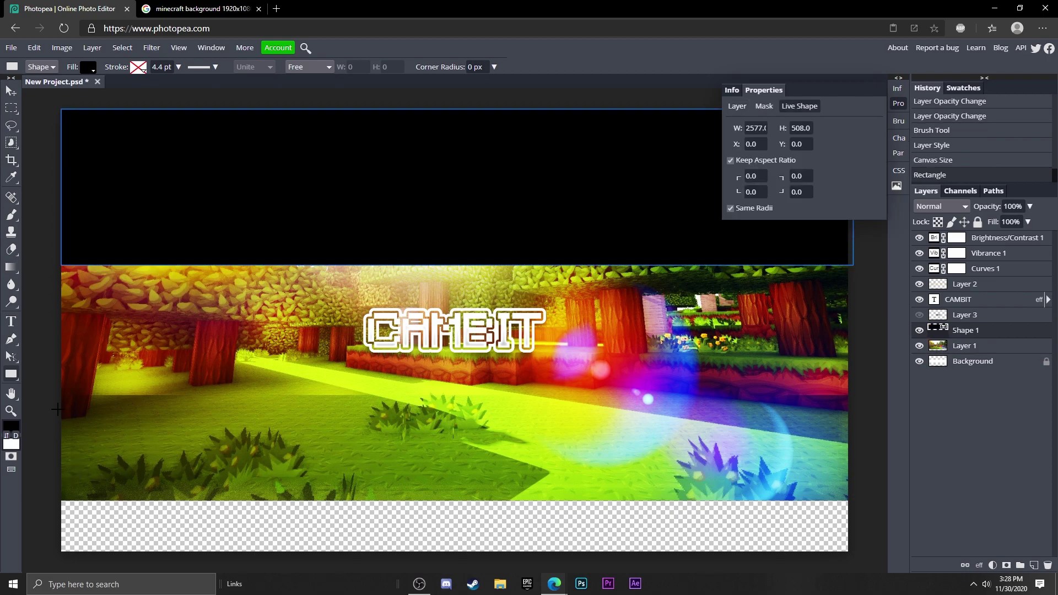
Draw a black rectangle about 2579 × 523 px over the canvas area below the banner strip and deselect the layers
drag(47, 393, 72, 388)
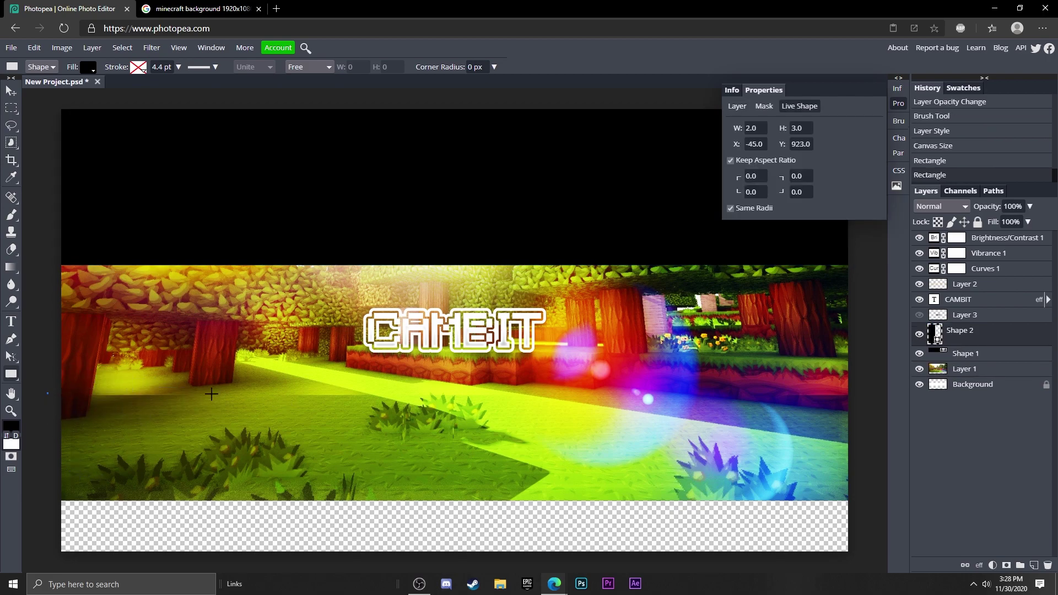
key(ctrl+z)
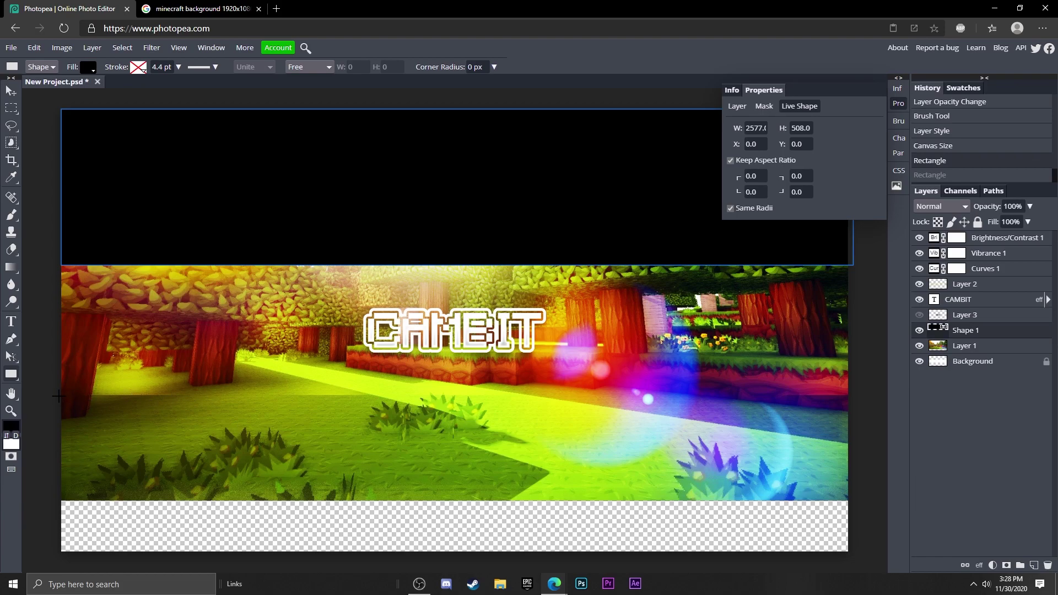
drag(61, 555, 853, 395)
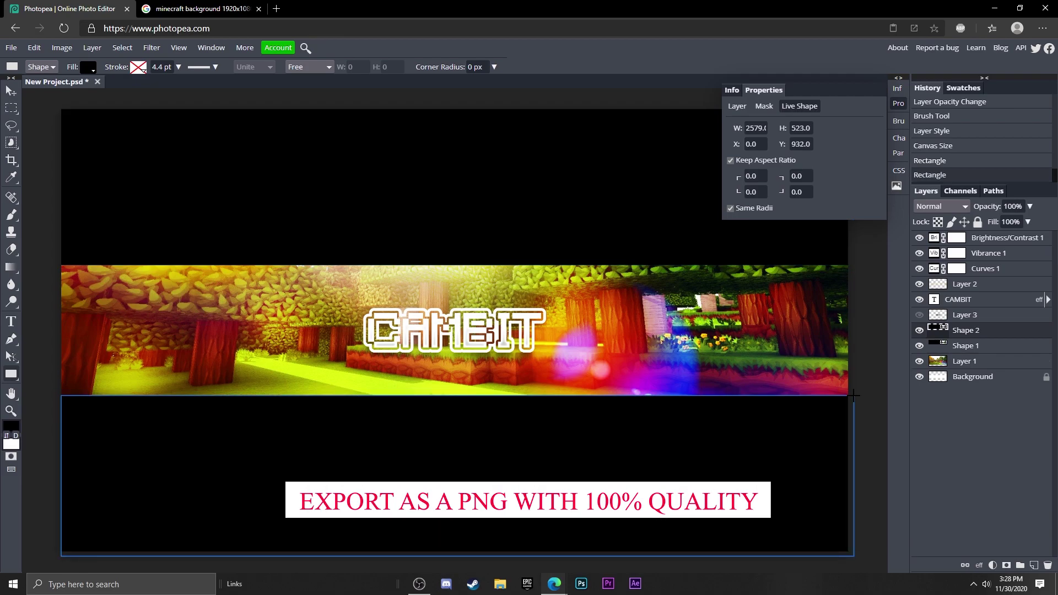
click(896, 106)
key(v)
click(151, 166)
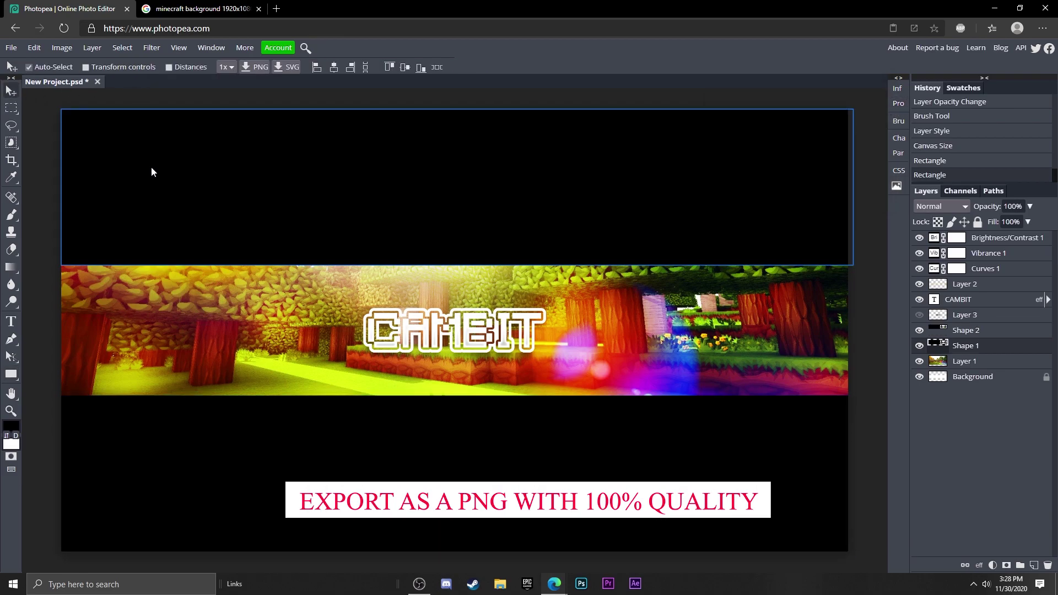
click(857, 391)
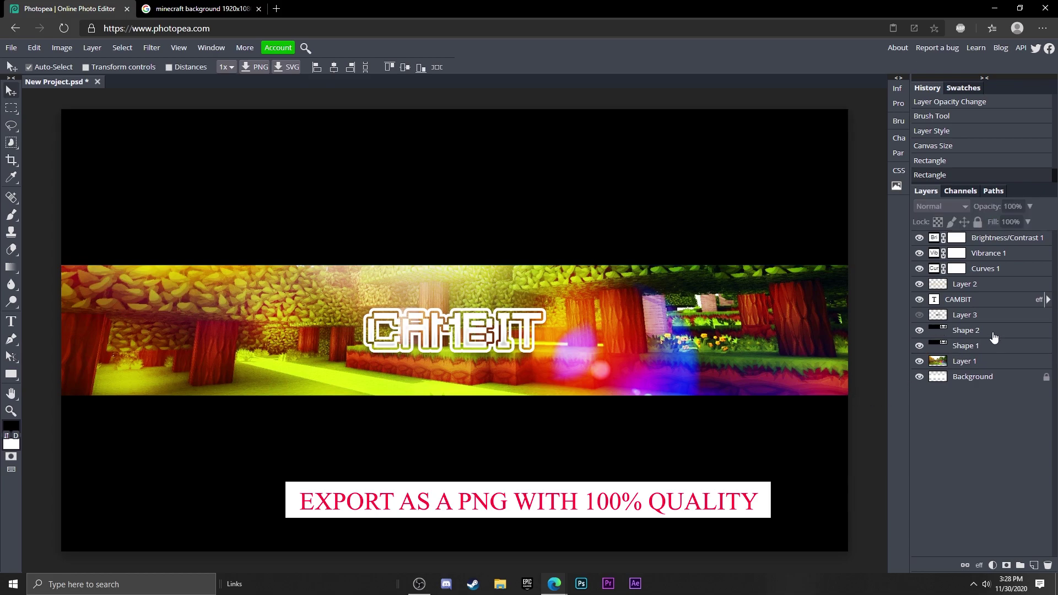